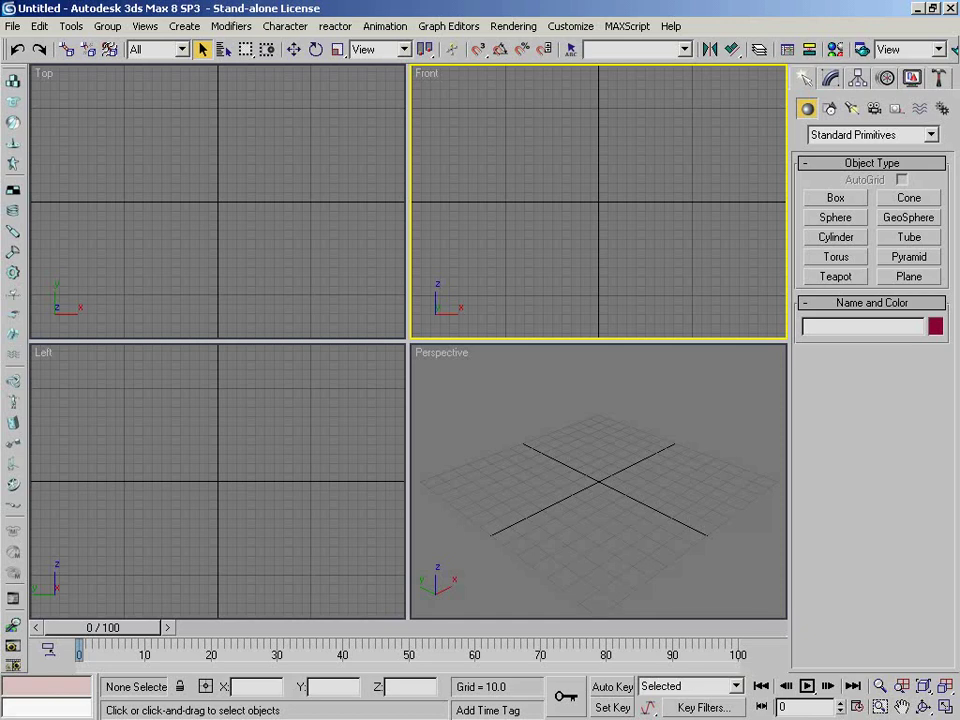
- Open the scene Propriétés.max from the Sources3dsMax\Scenes folder on the elephorm (F:) drive
click(12, 26)
click(24, 77)
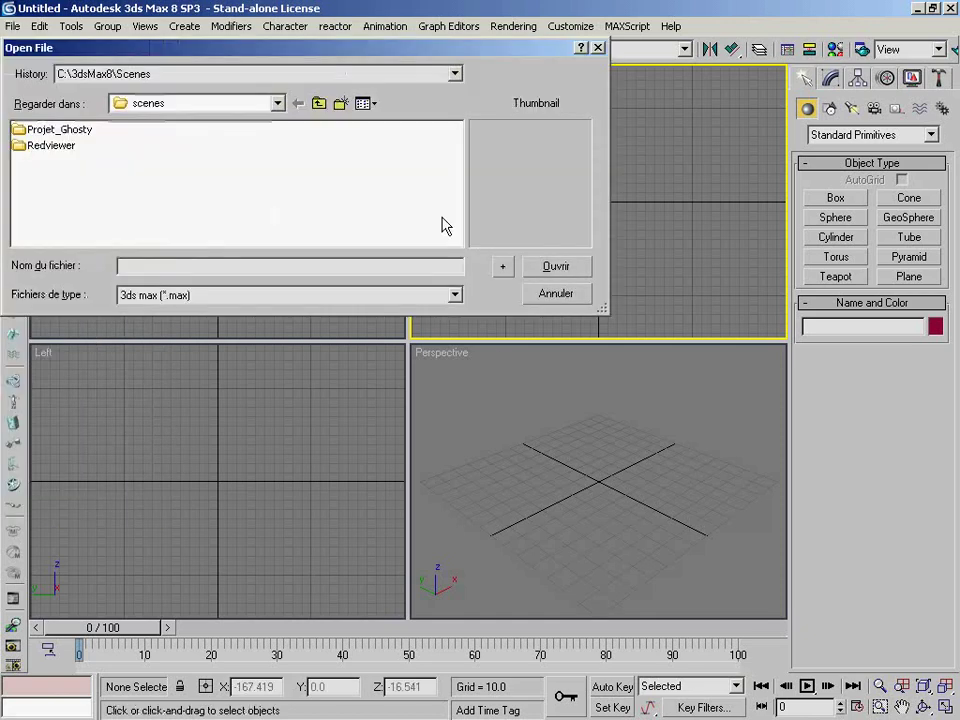
click(279, 104)
click(110, 169)
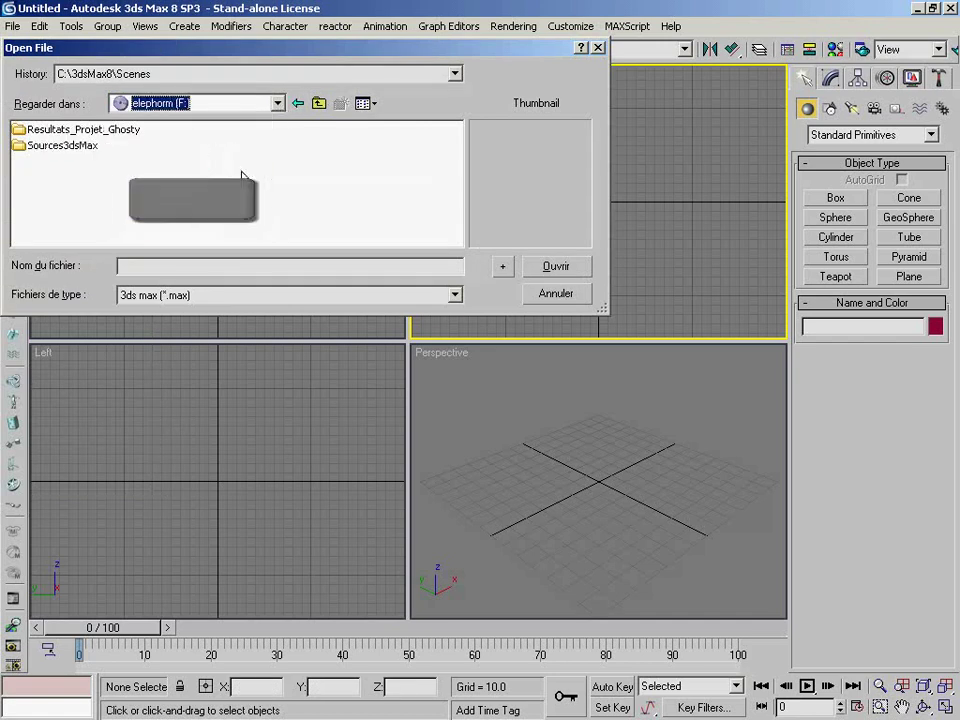
double_click(88, 148)
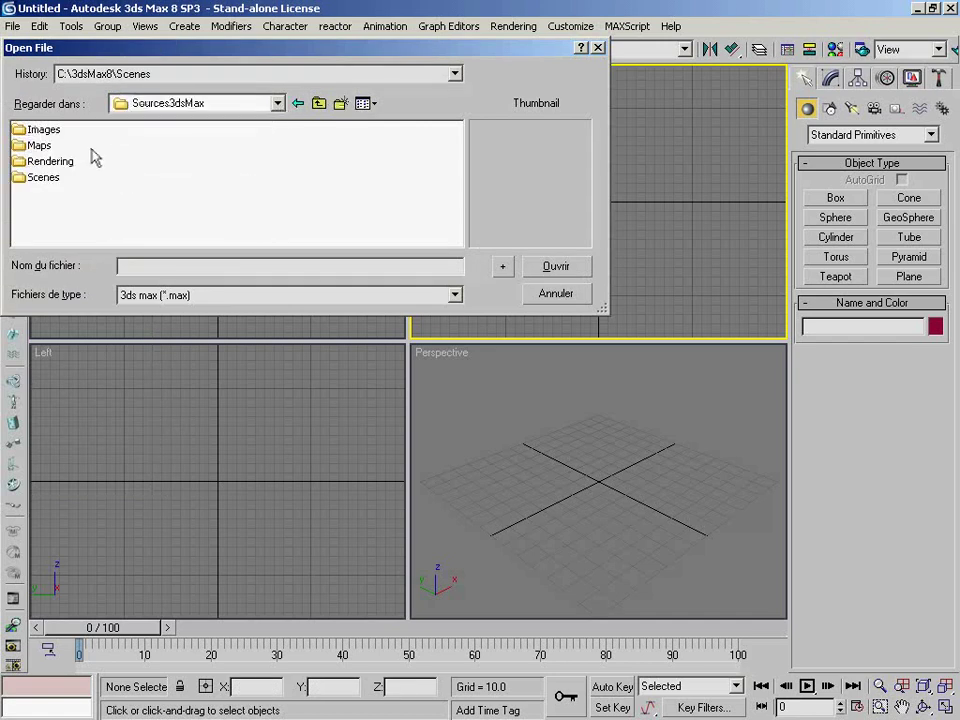
double_click(45, 178)
click(215, 130)
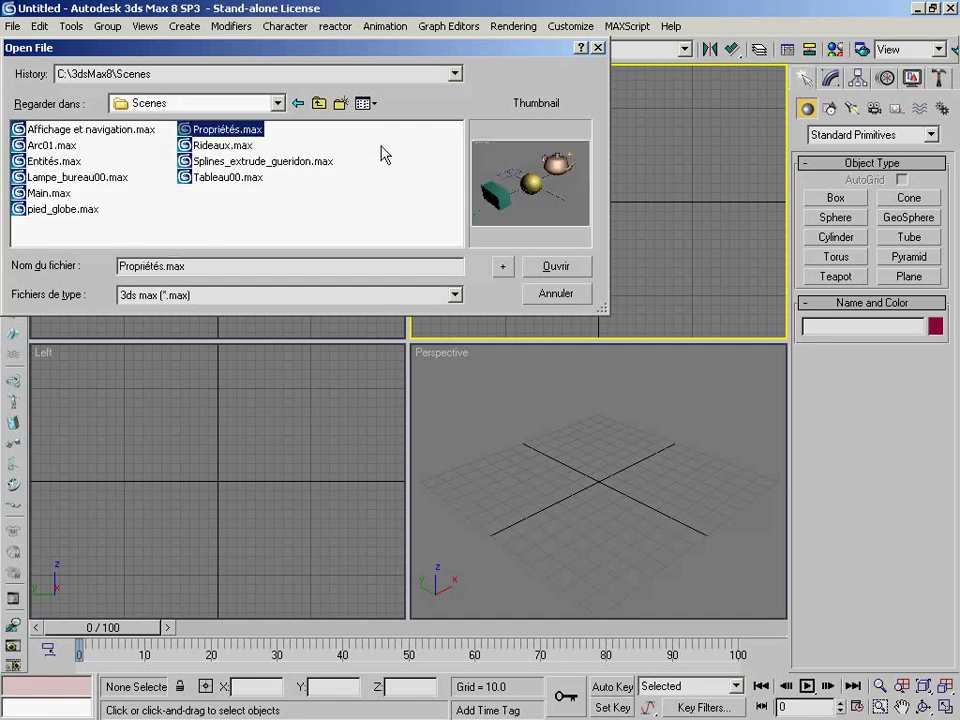
click(556, 268)
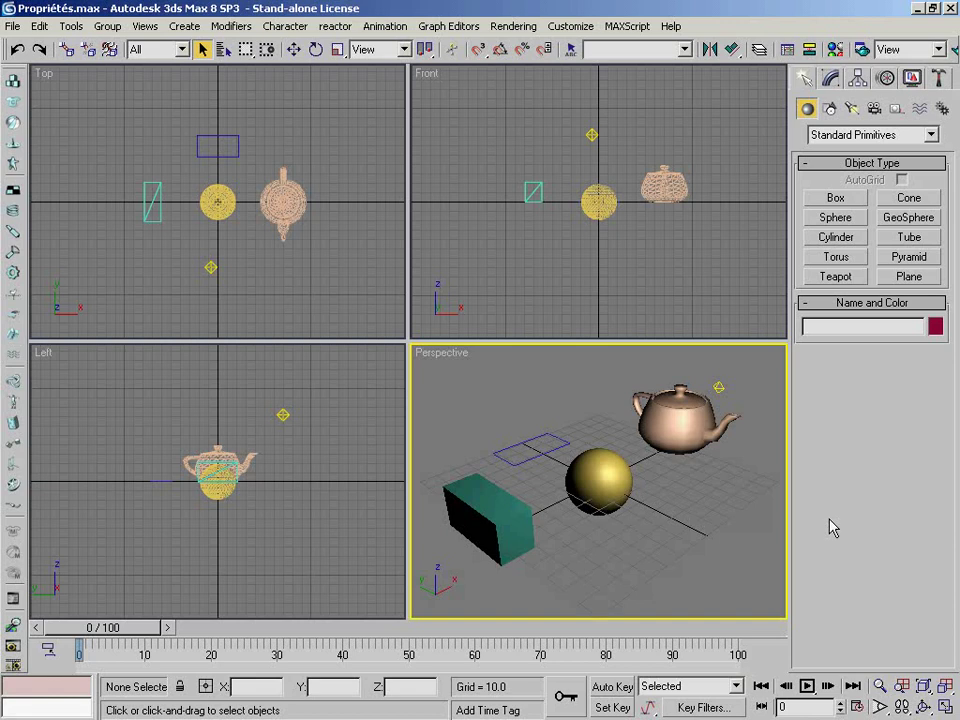
- Check the name and color of the box, sphere, teapot, rectangle and omni light one by one, finishing with nothing selected
click(516, 522)
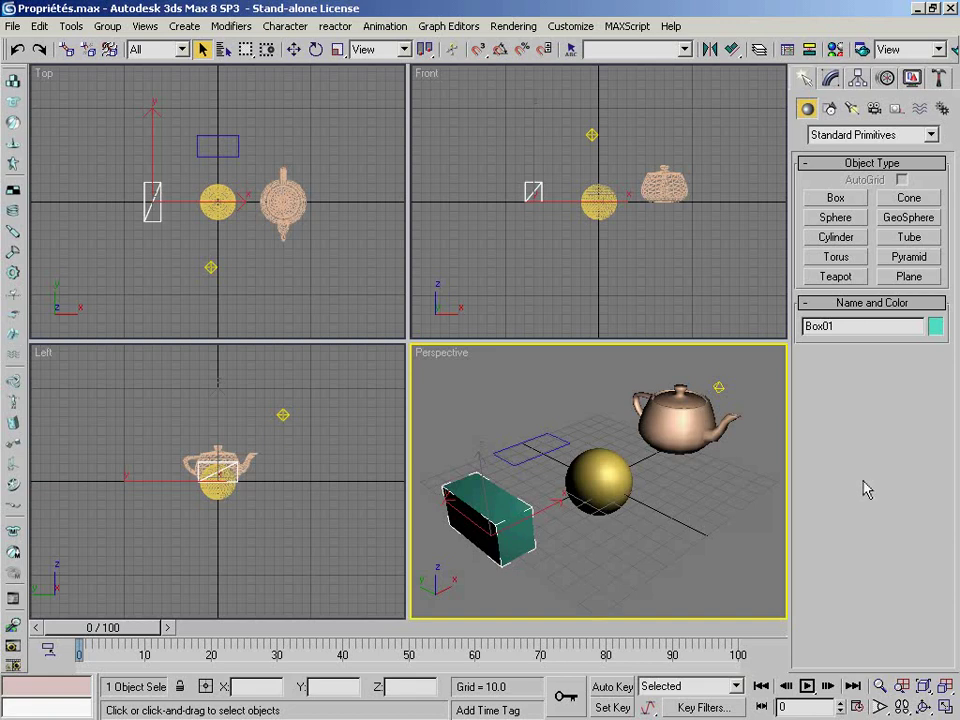
click(611, 475)
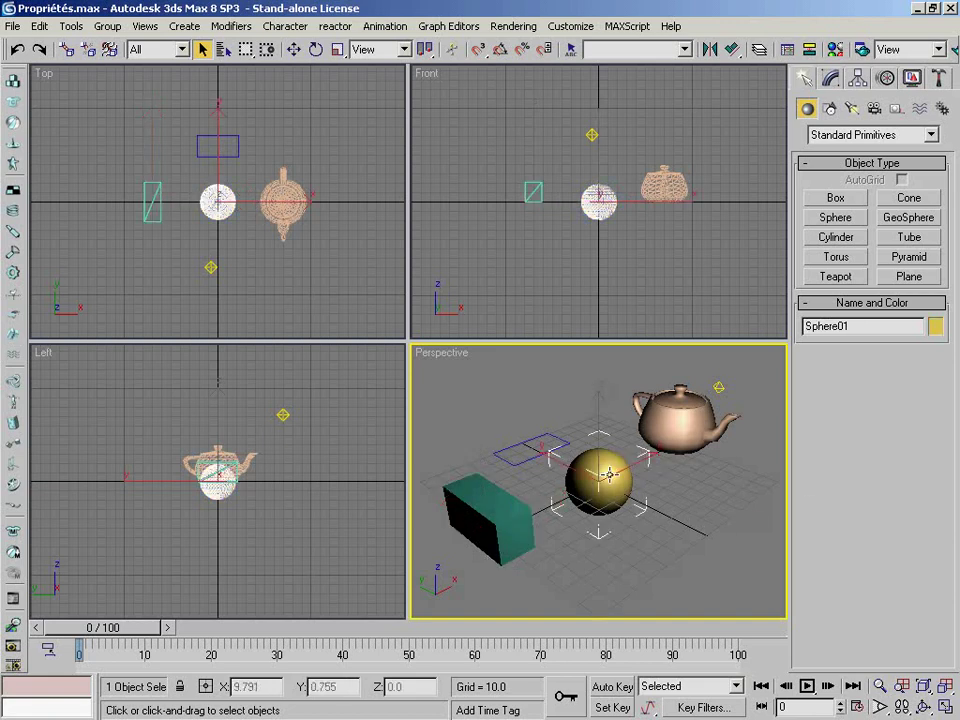
click(841, 327)
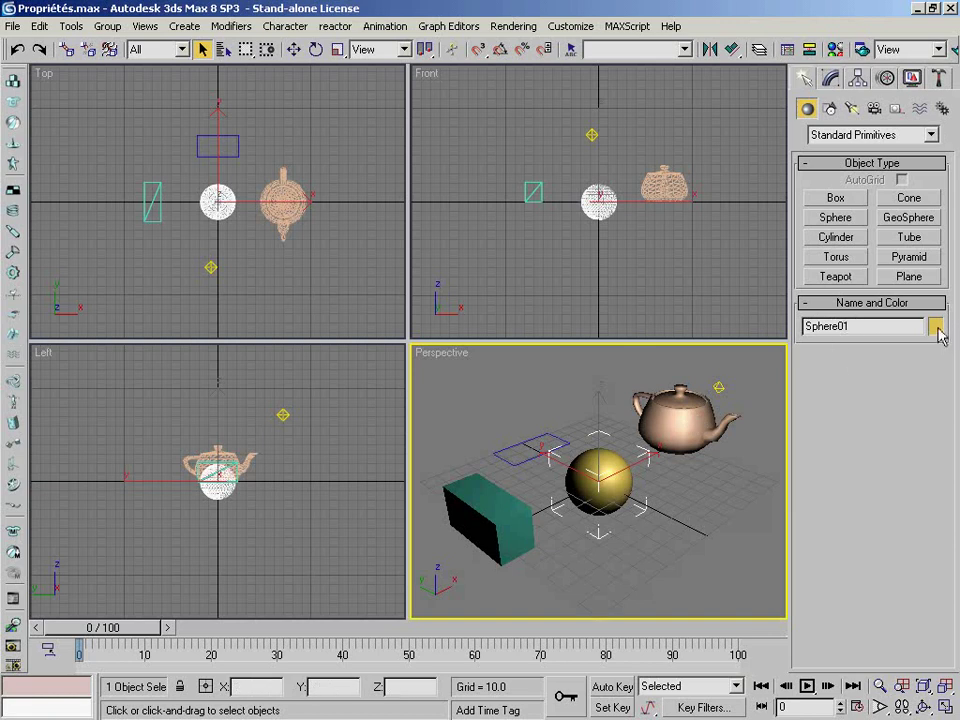
click(691, 422)
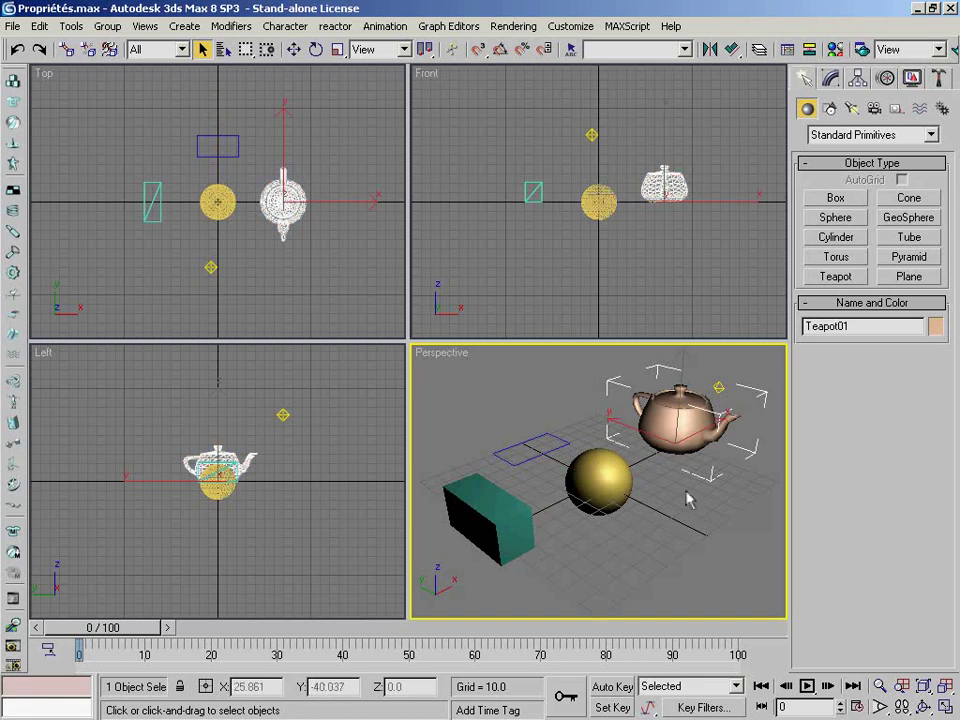
click(561, 445)
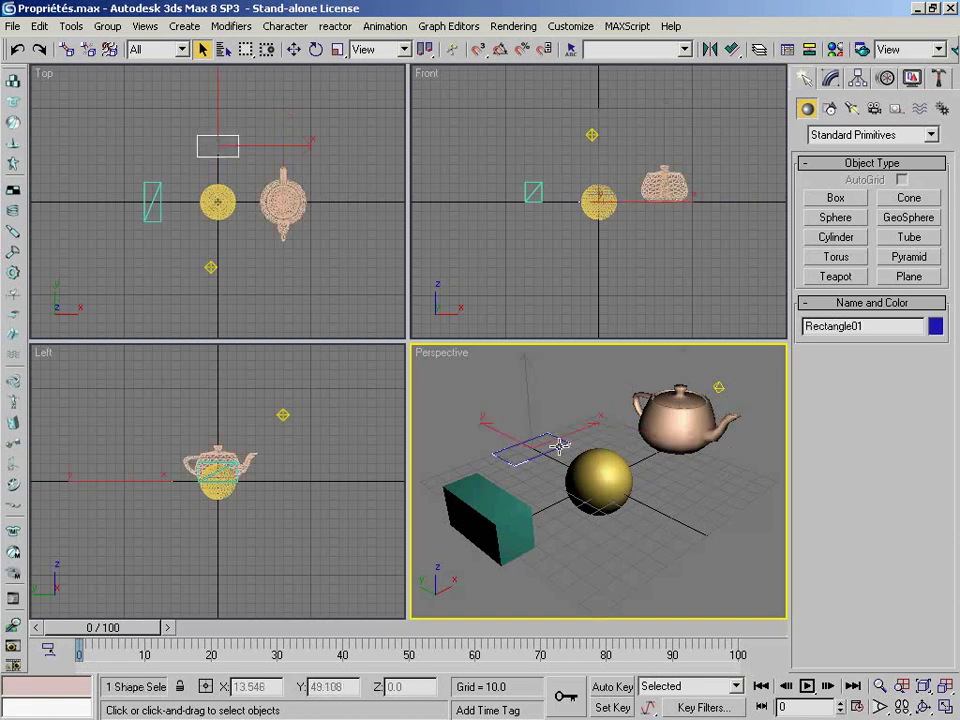
click(719, 387)
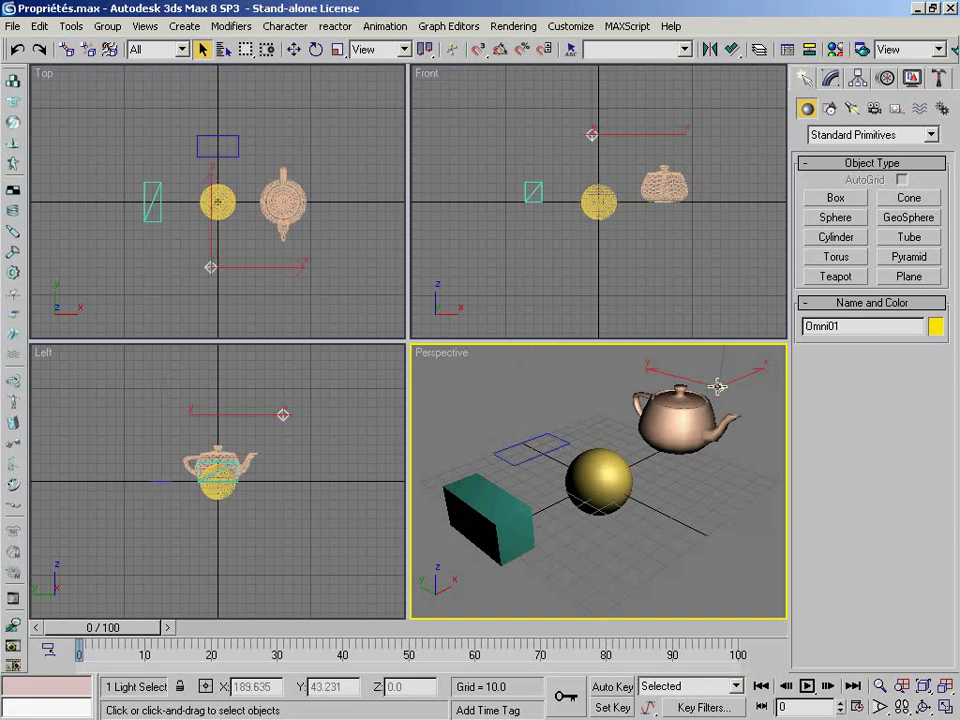
click(767, 420)
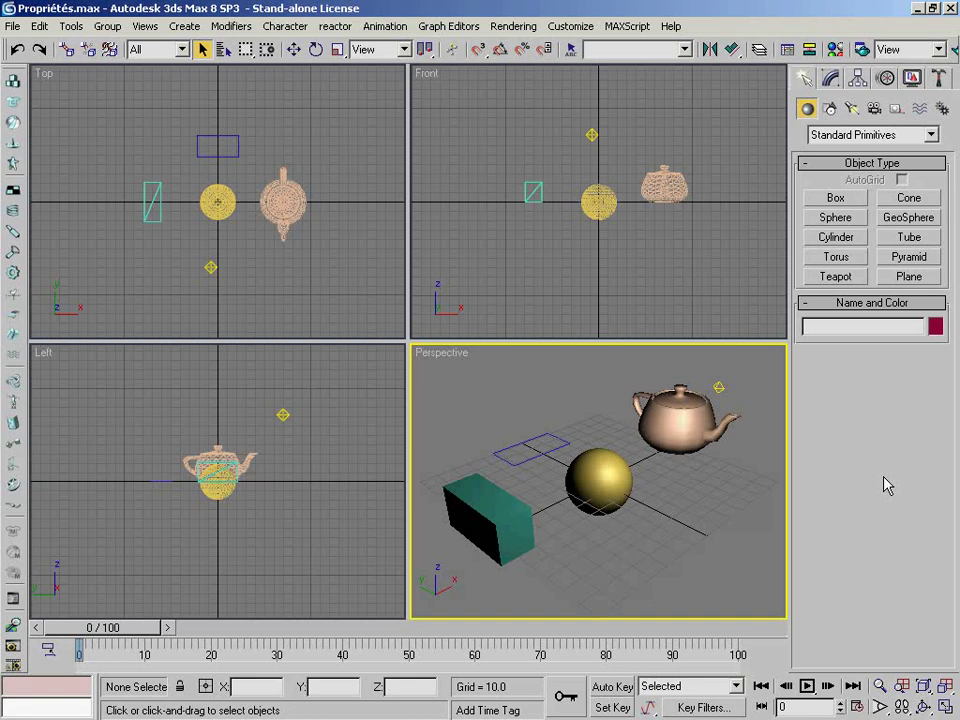
- Open the object properties of the green box and move the dialog clear of the perspective view
click(521, 545)
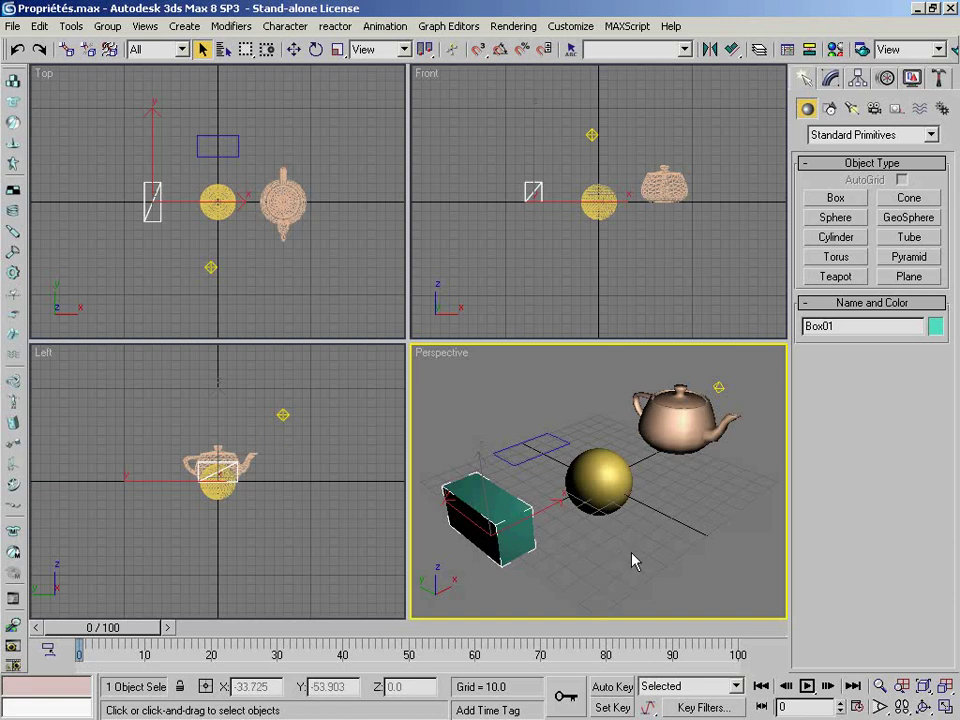
click(40, 27)
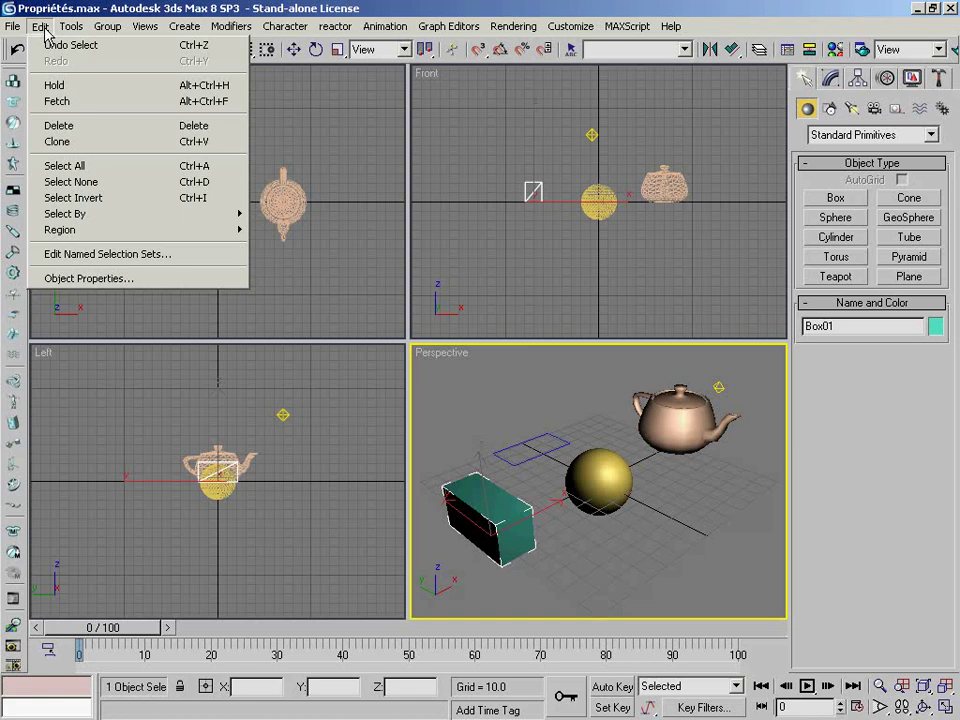
click(138, 280)
drag(485, 97, 285, 79)
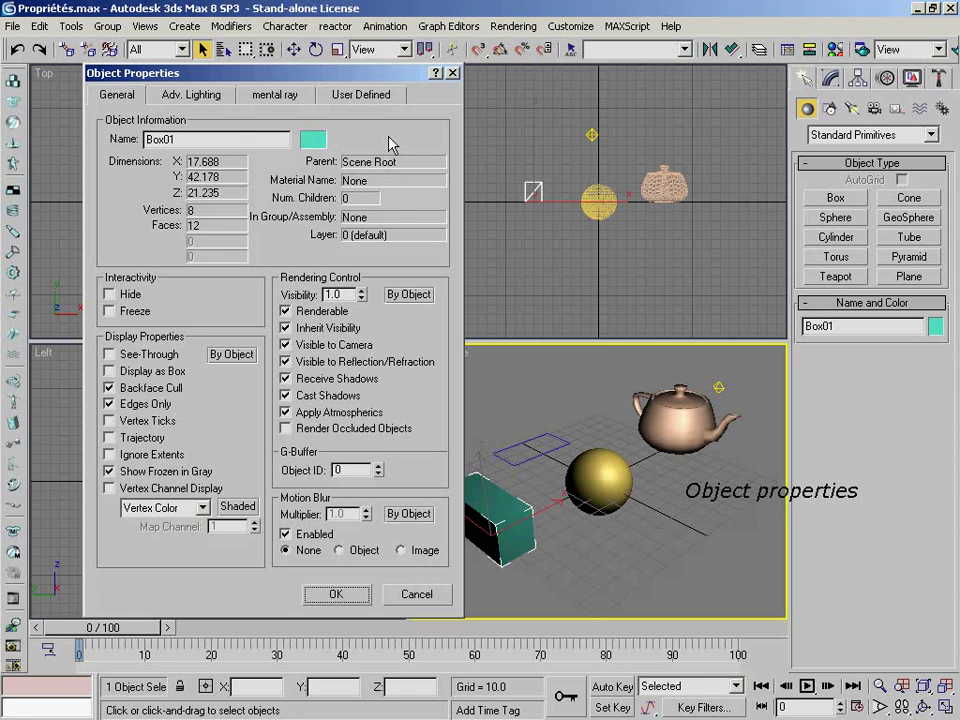
drag(411, 73, 411, 63)
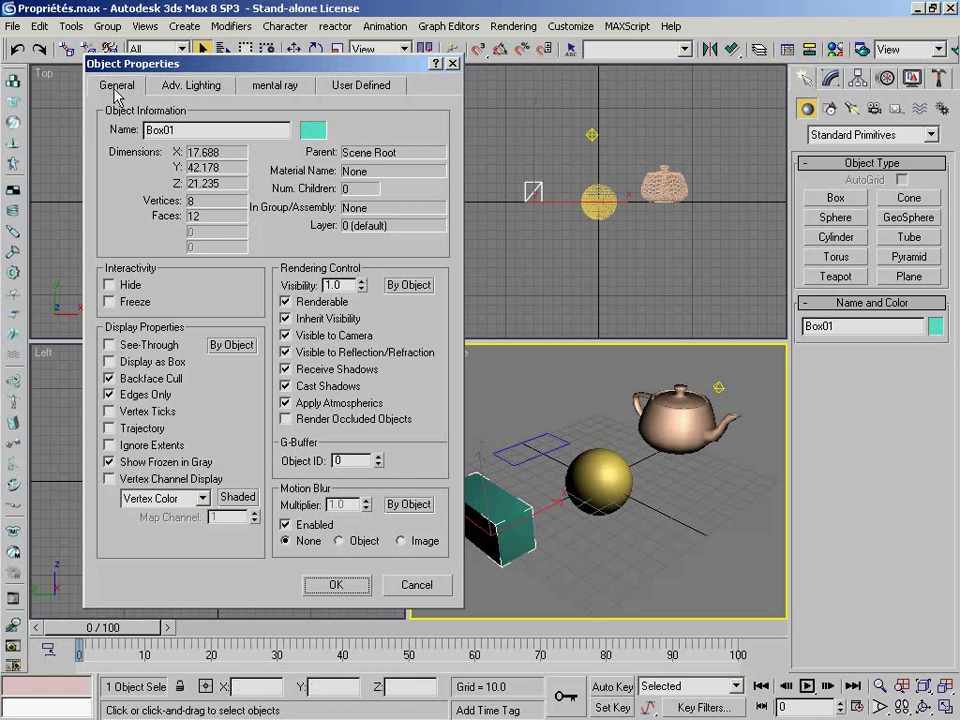
- Review the box's advanced lighting, mental ray and user-defined properties, finishing on its general properties
click(206, 90)
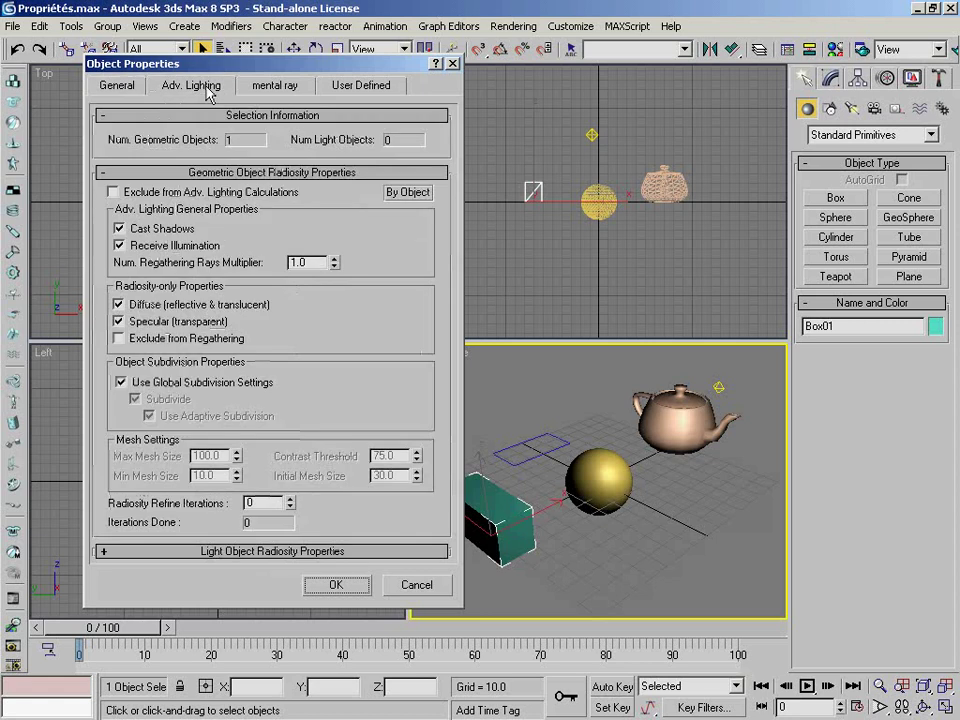
click(283, 89)
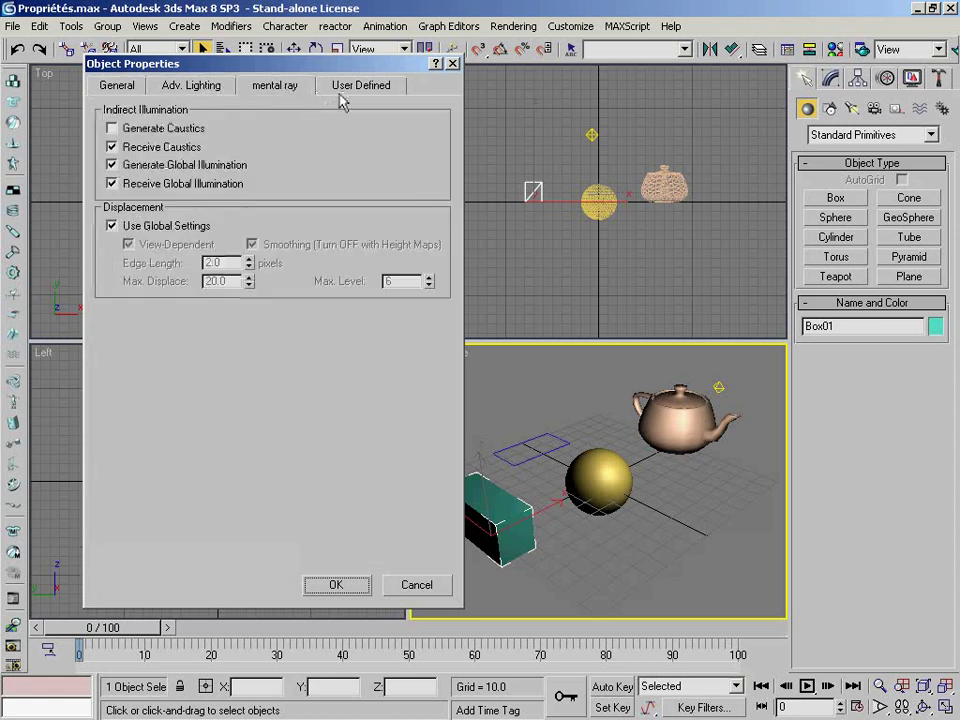
click(213, 88)
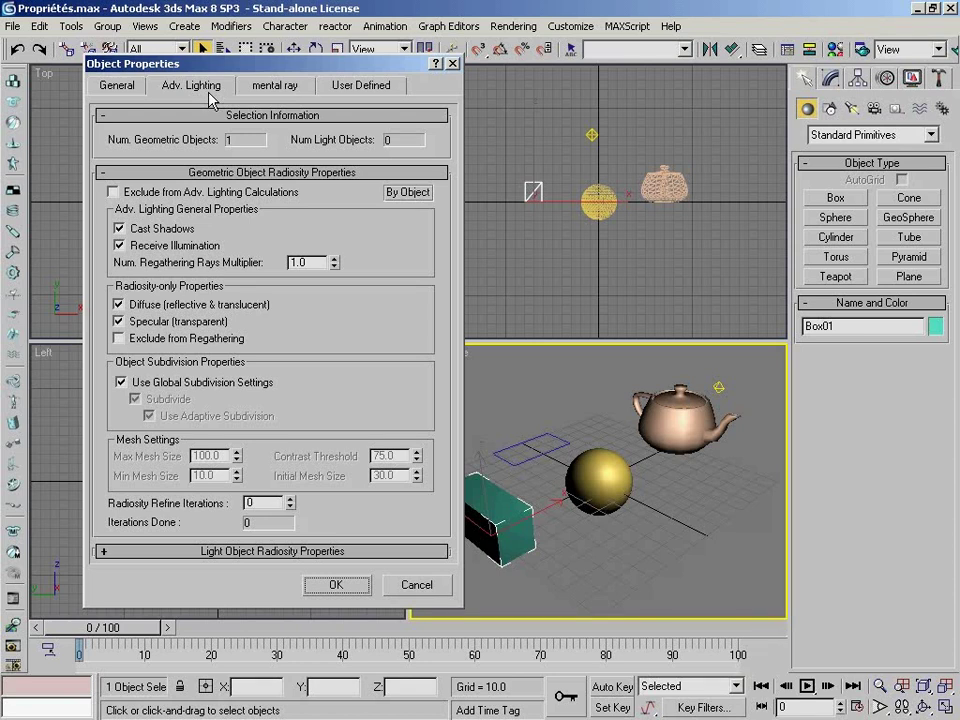
click(269, 88)
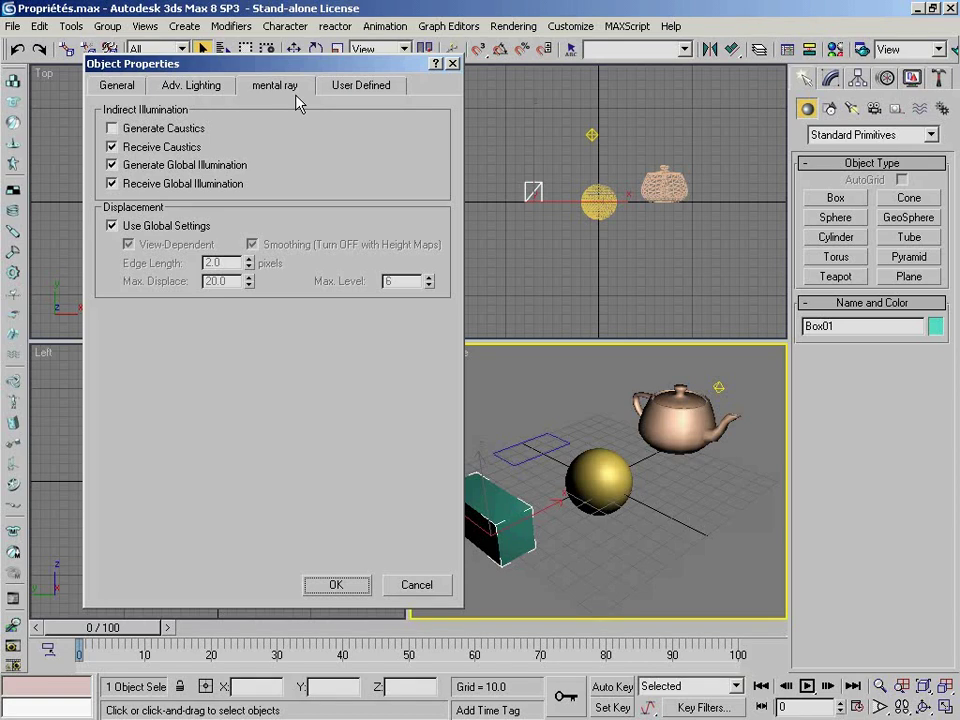
click(357, 88)
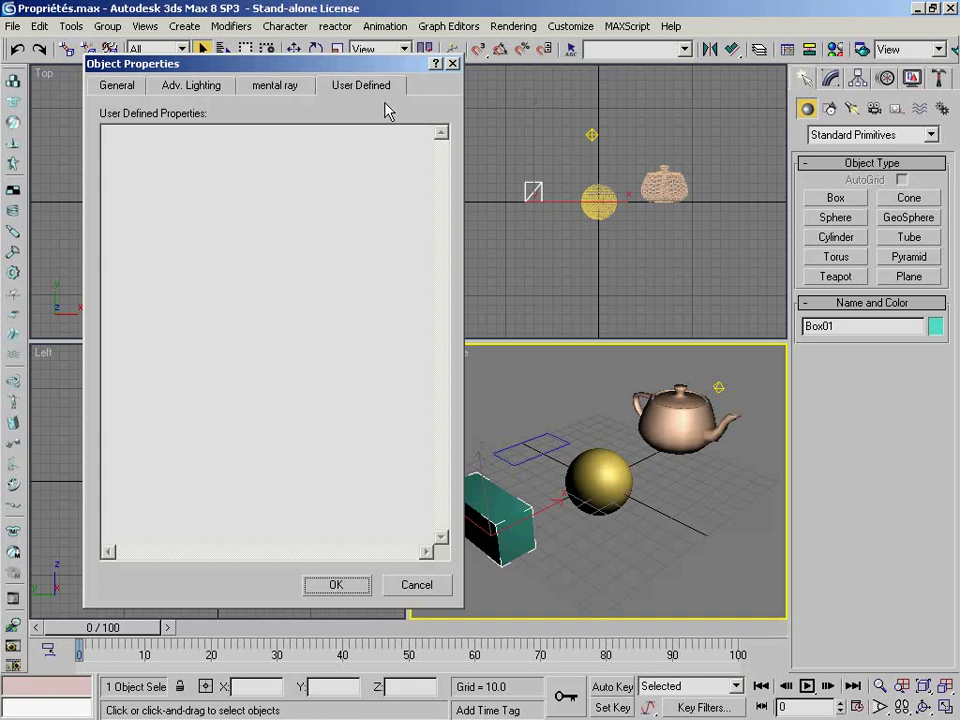
click(118, 87)
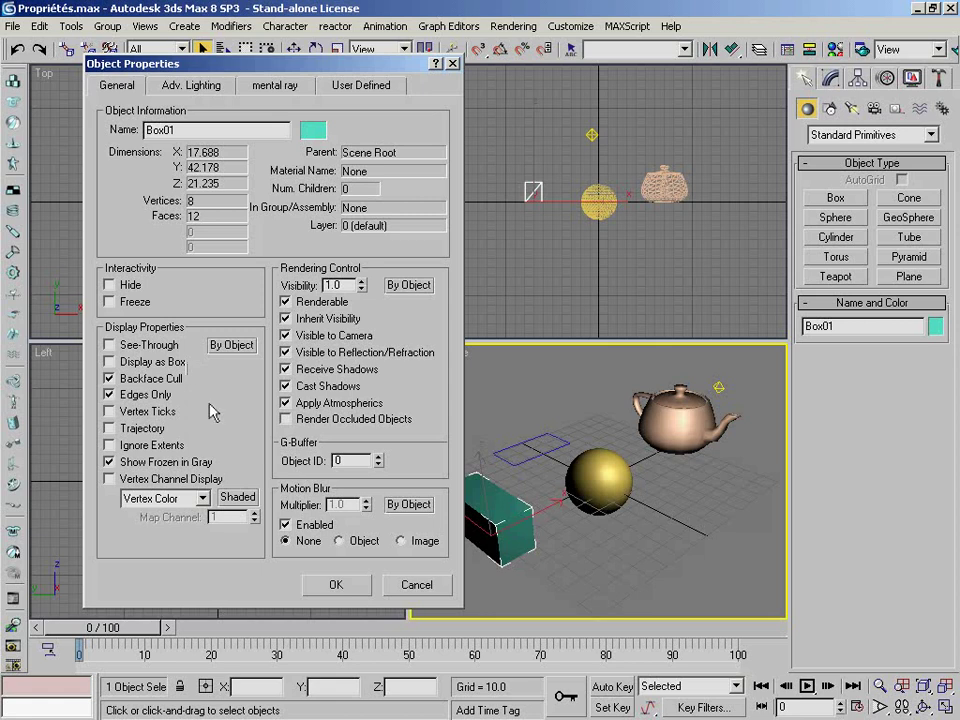
- Turn on See-Through display for the box and inspect it against the sphere and teapot in the perspective view
drag(346, 70, 306, 77)
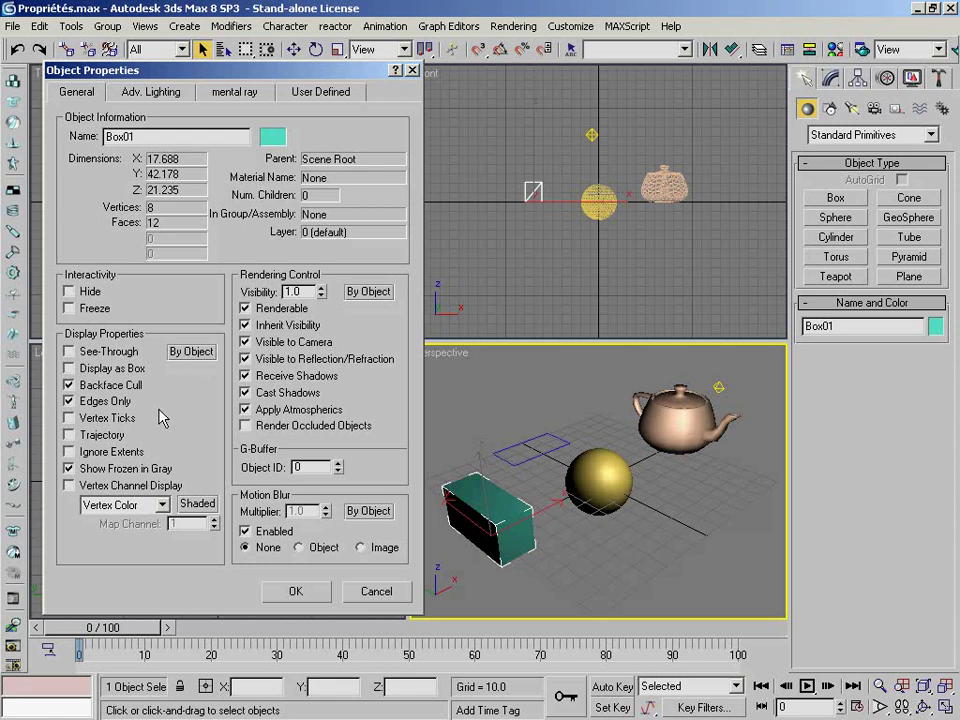
click(124, 354)
click(316, 598)
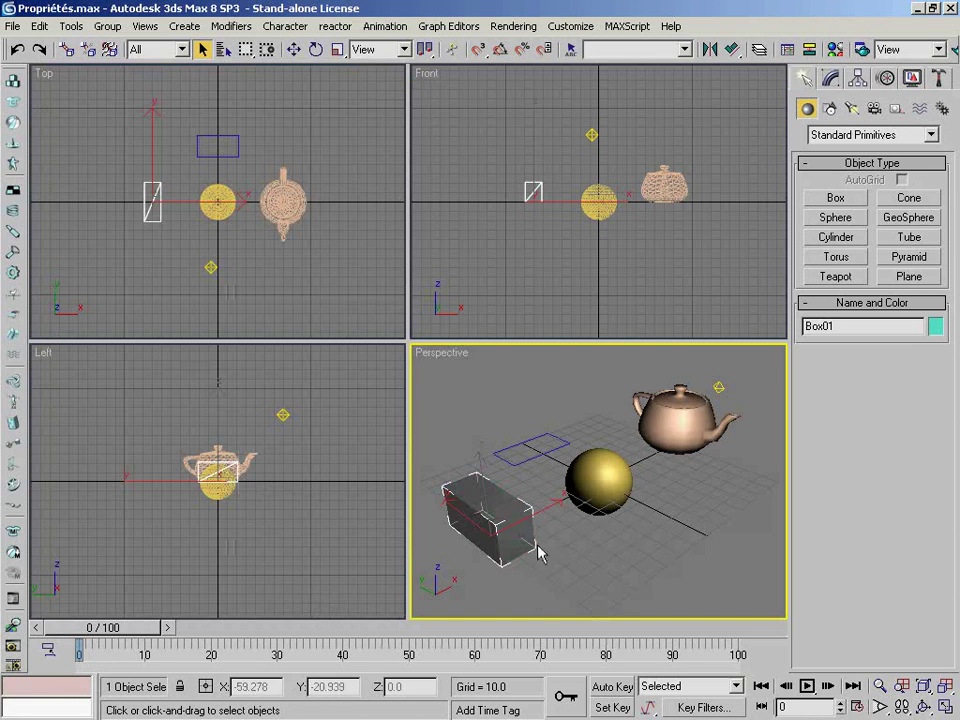
click(926, 686)
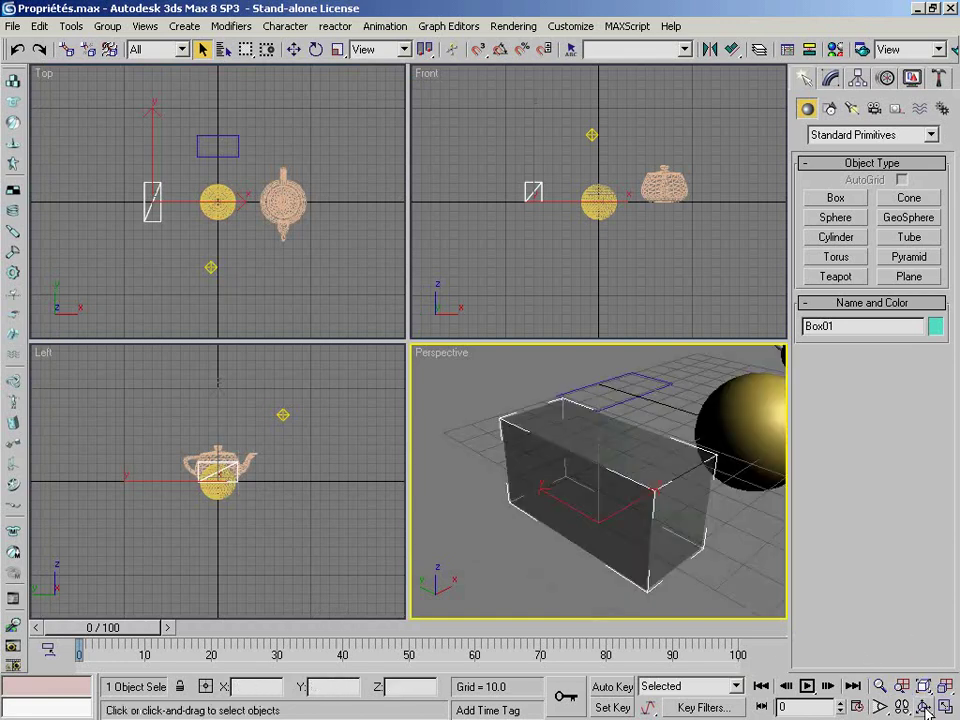
click(924, 707)
drag(630, 456, 733, 419)
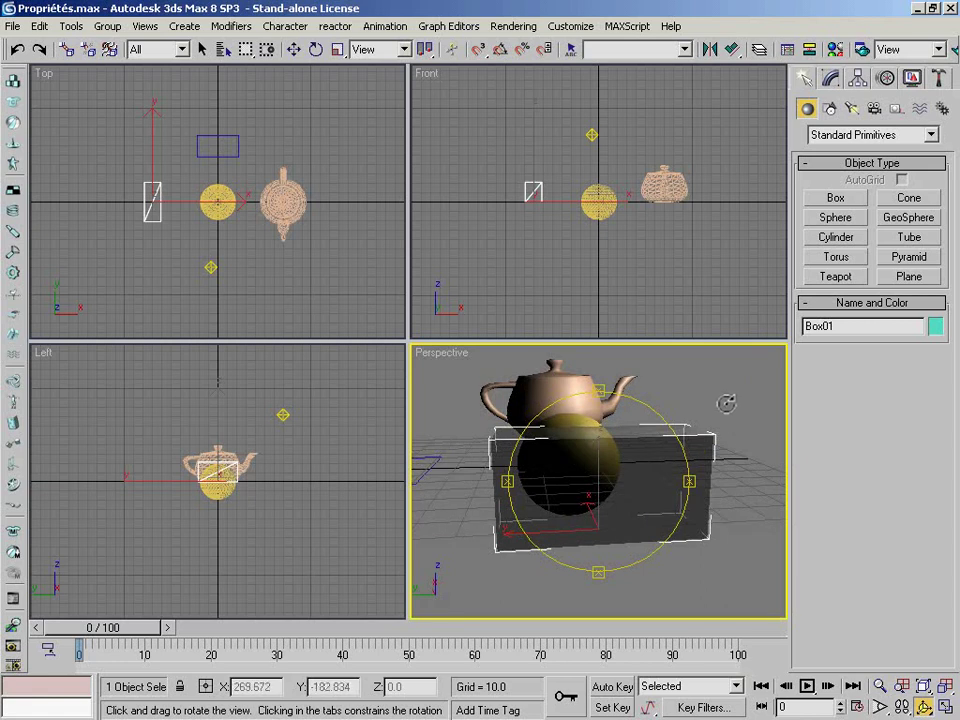
right_click(727, 405)
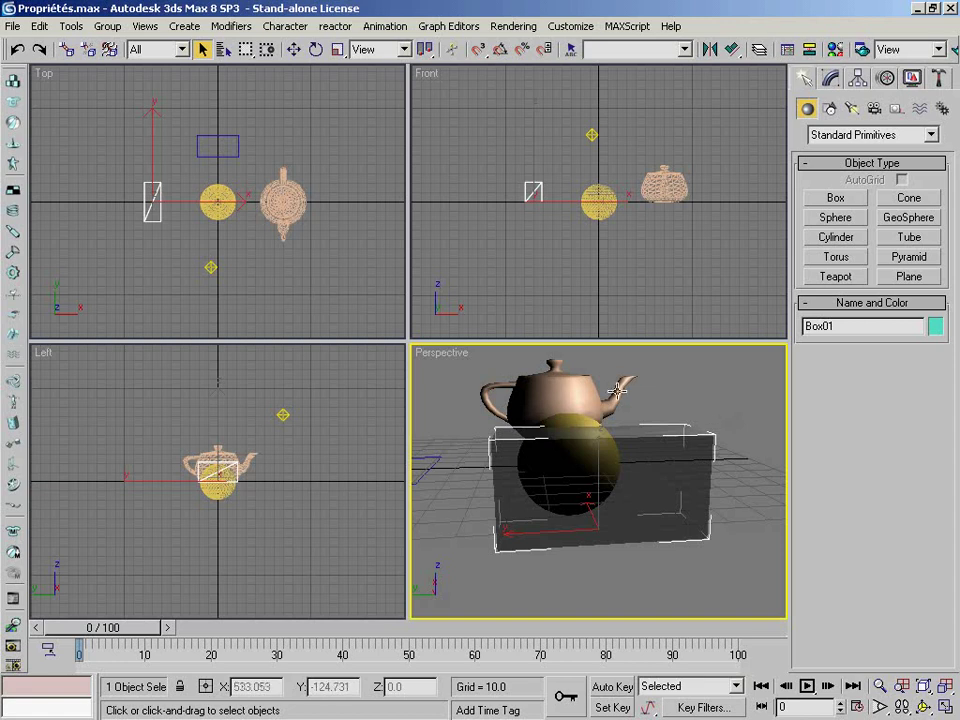
- Hide the teapot through its object properties
click(564, 384)
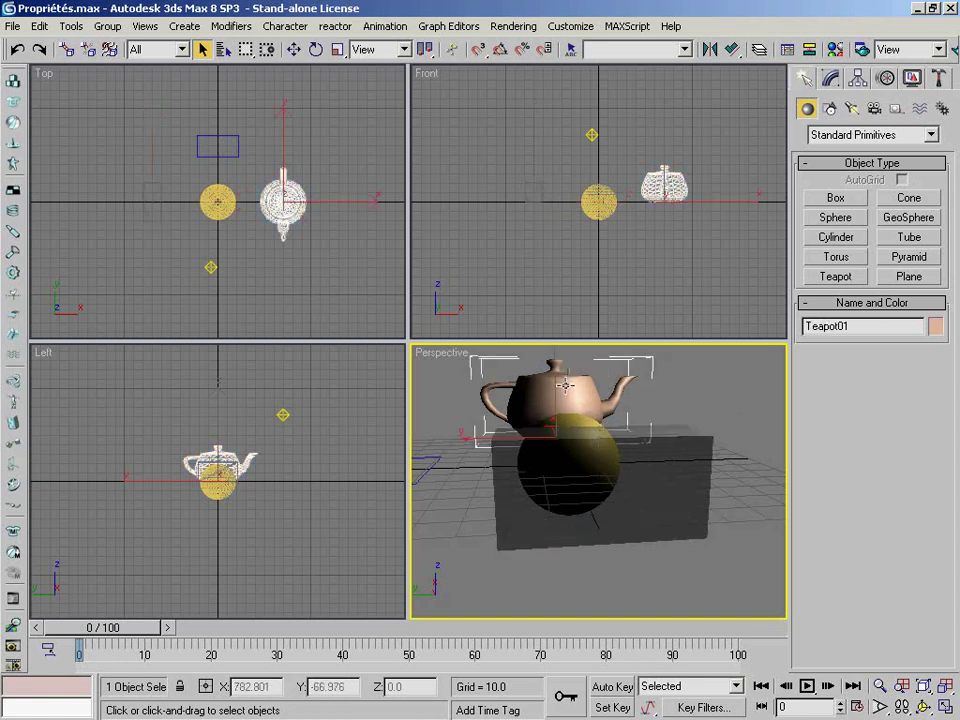
right_click(565, 385)
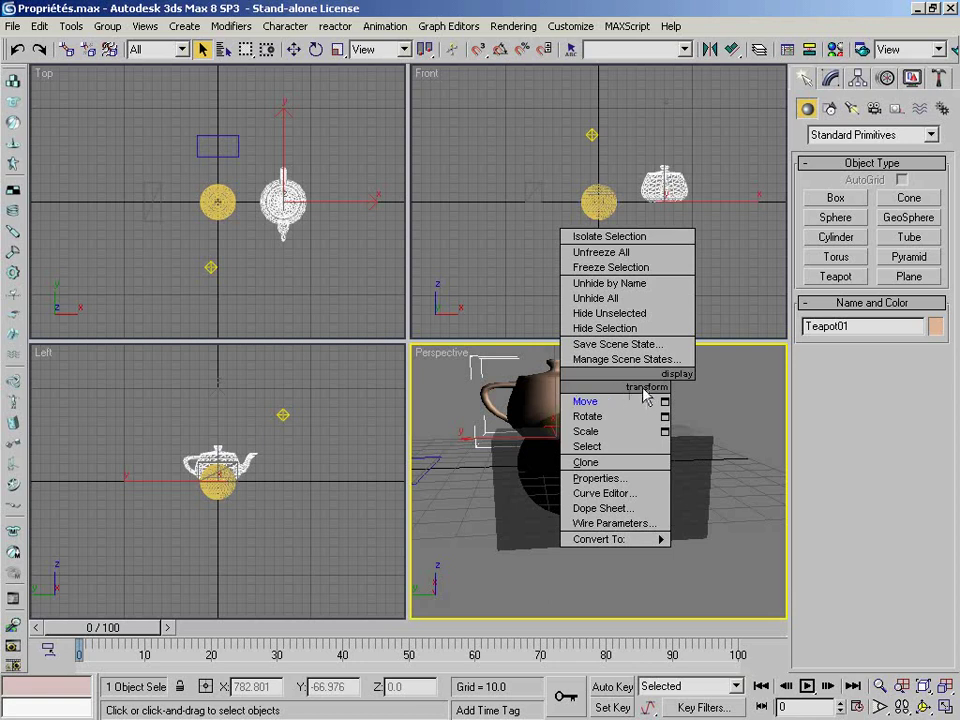
click(639, 483)
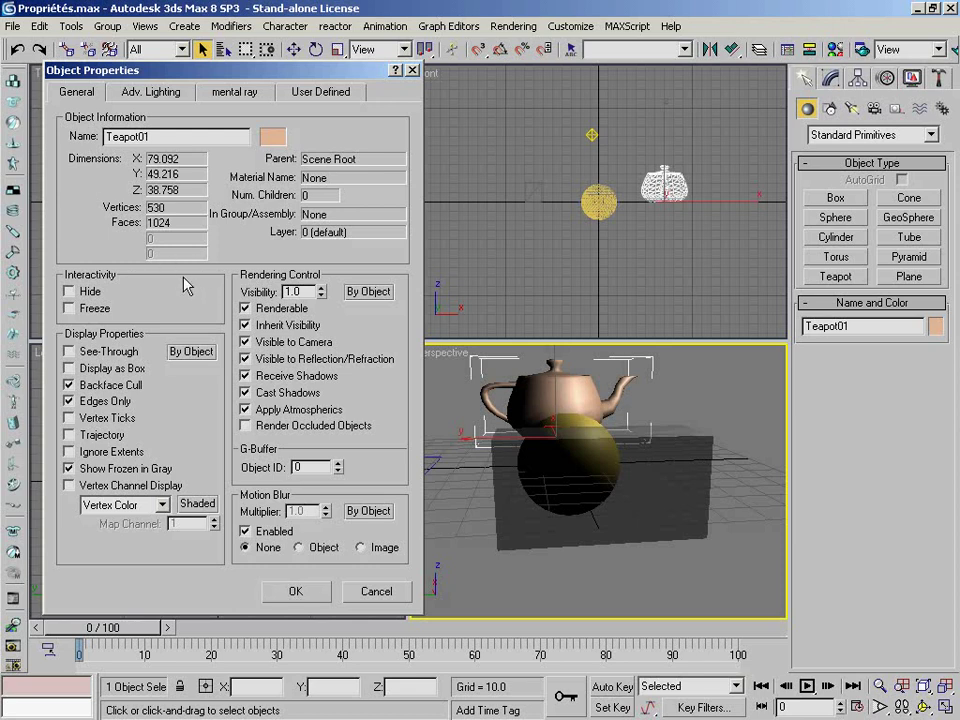
click(96, 292)
click(296, 591)
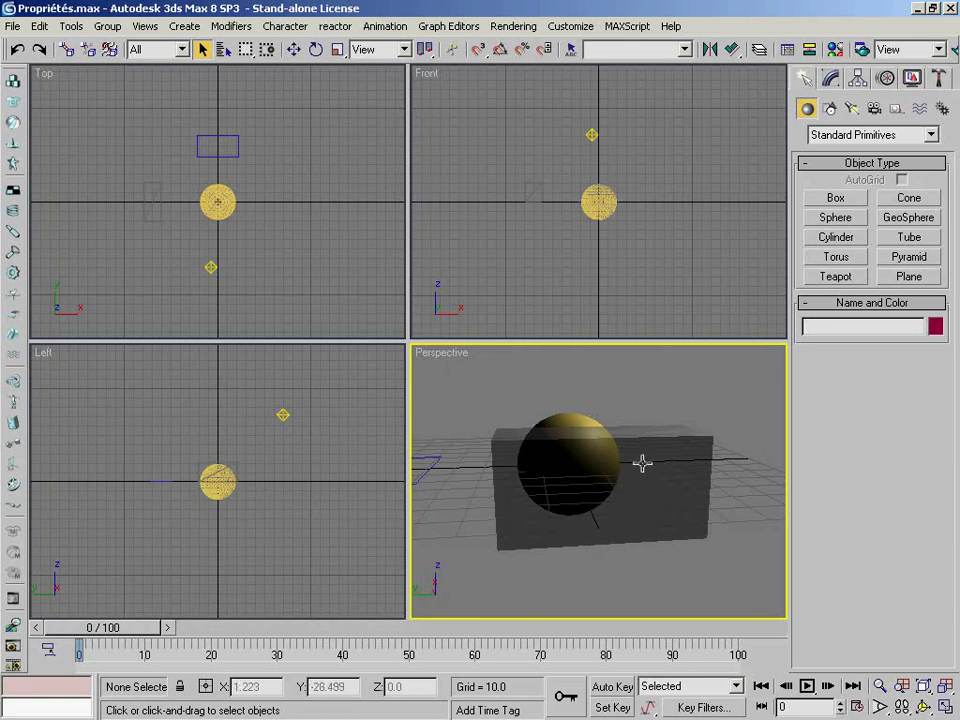
- Review the general object properties of the blue rectangle, including its dimensions, display and rendering settings
middle_drag(643, 454, 546, 491)
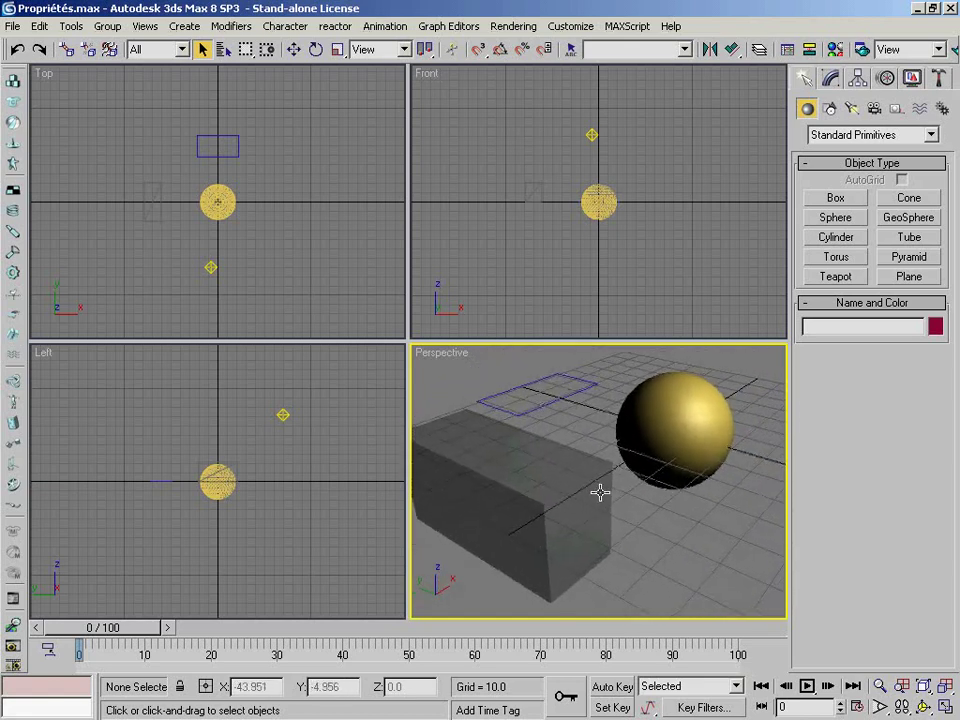
scroll(602, 490, down, 4)
middle_drag(619, 484, 583, 557)
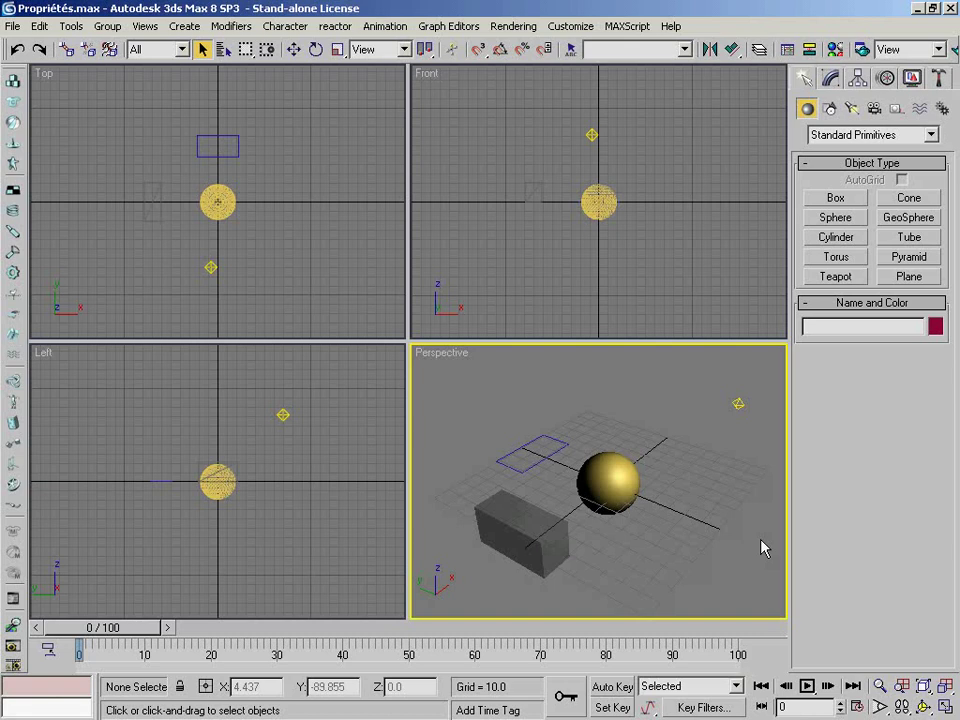
click(549, 457)
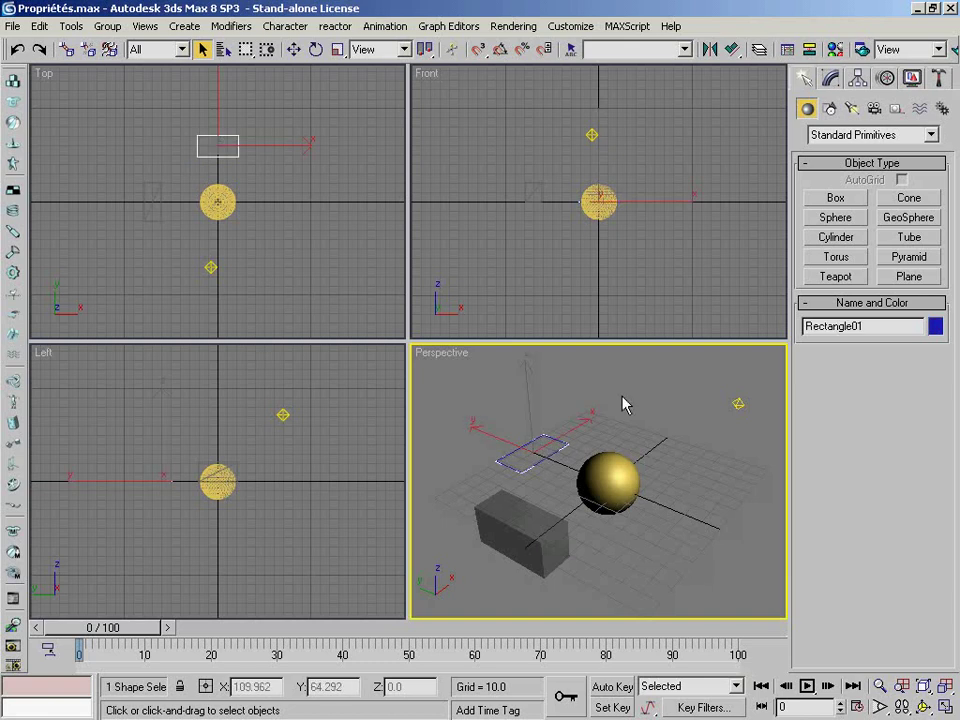
right_click(540, 455)
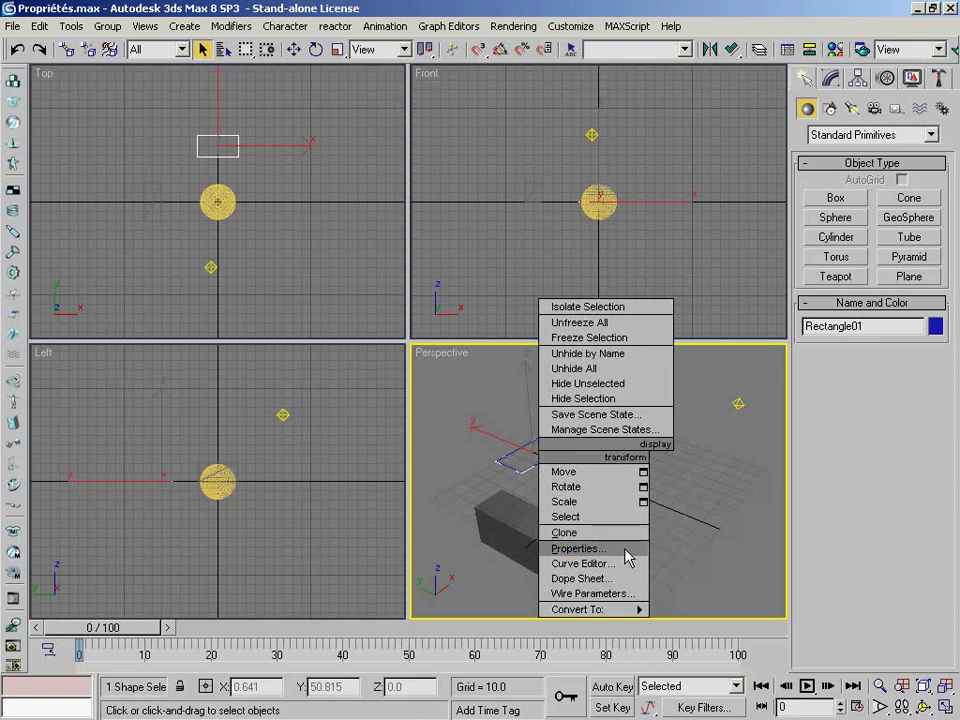
click(578, 548)
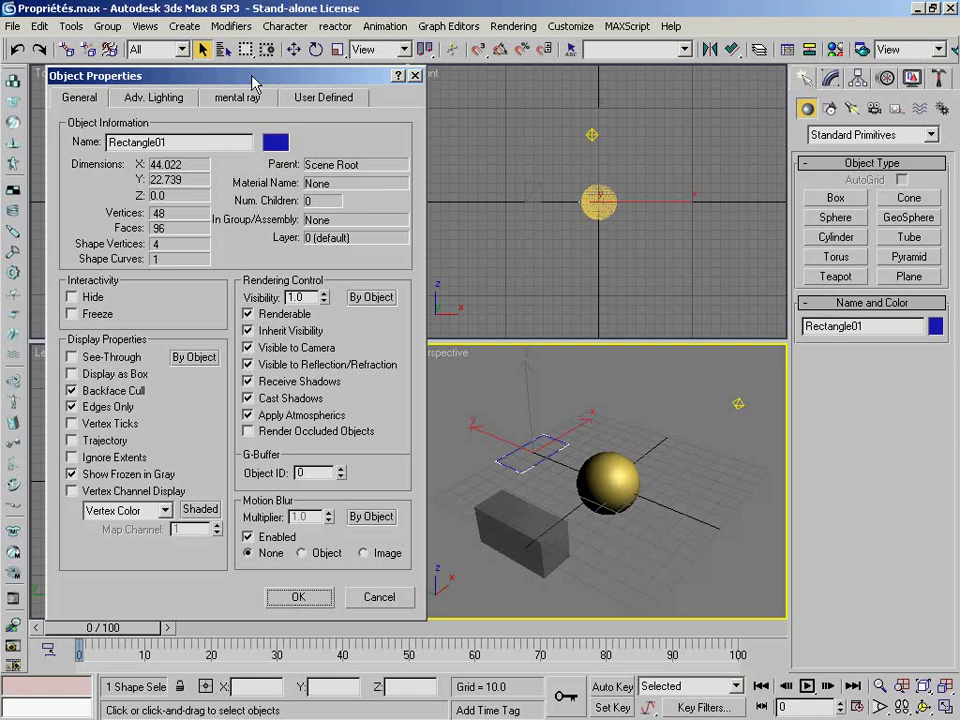
drag(187, 75, 175, 74)
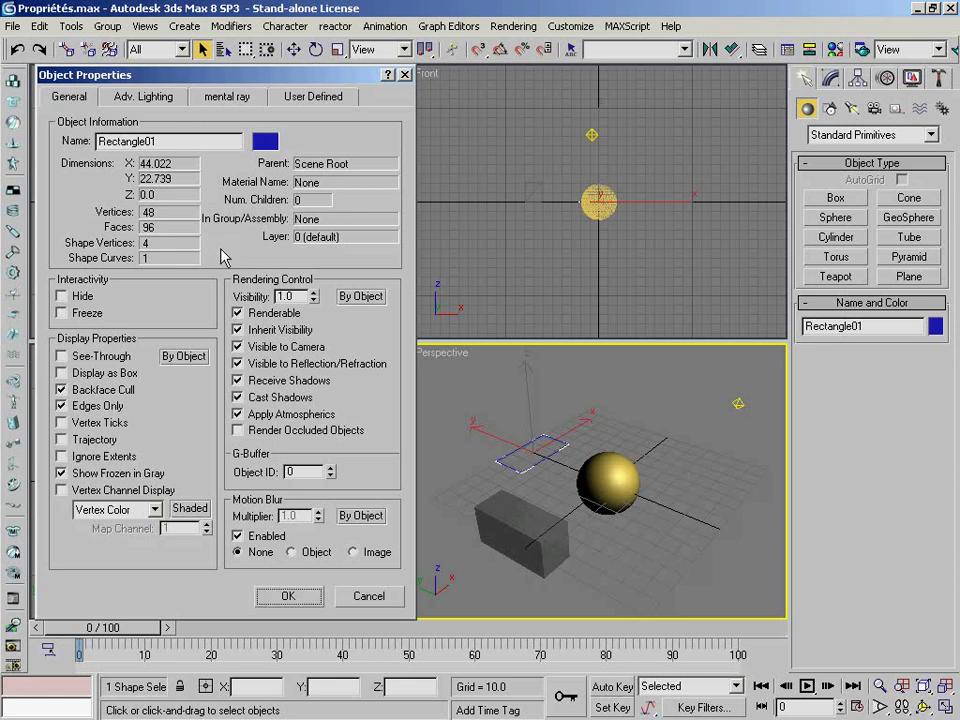
click(308, 608)
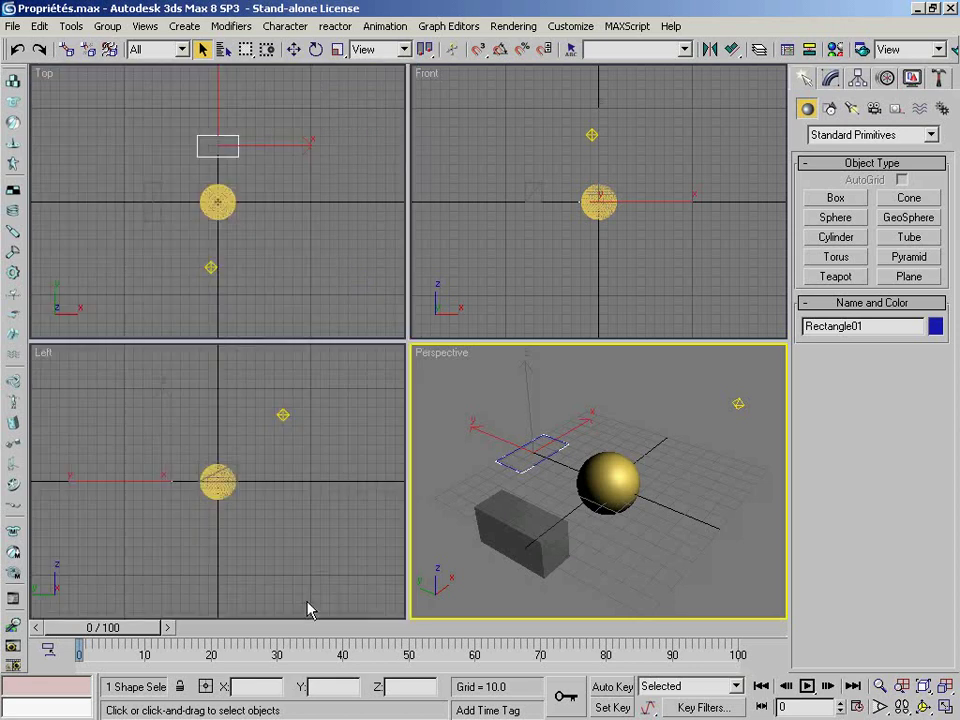
- Select the sphere and orbit the perspective view around it, keeping the box and rectangle in sight
click(621, 483)
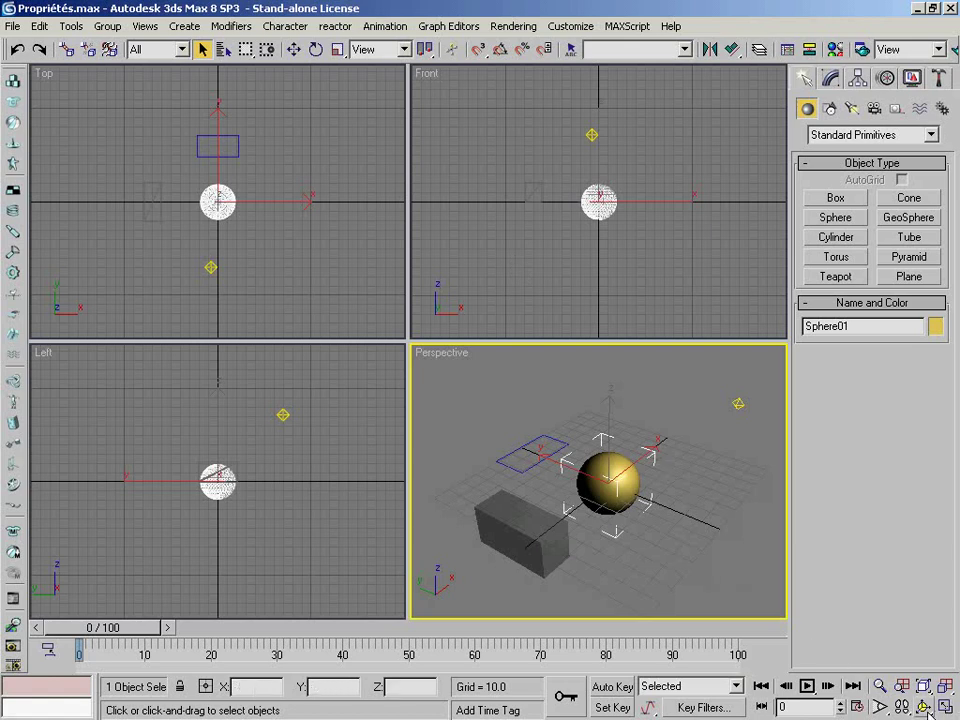
key(ctrl+r)
drag(612, 483, 677, 456)
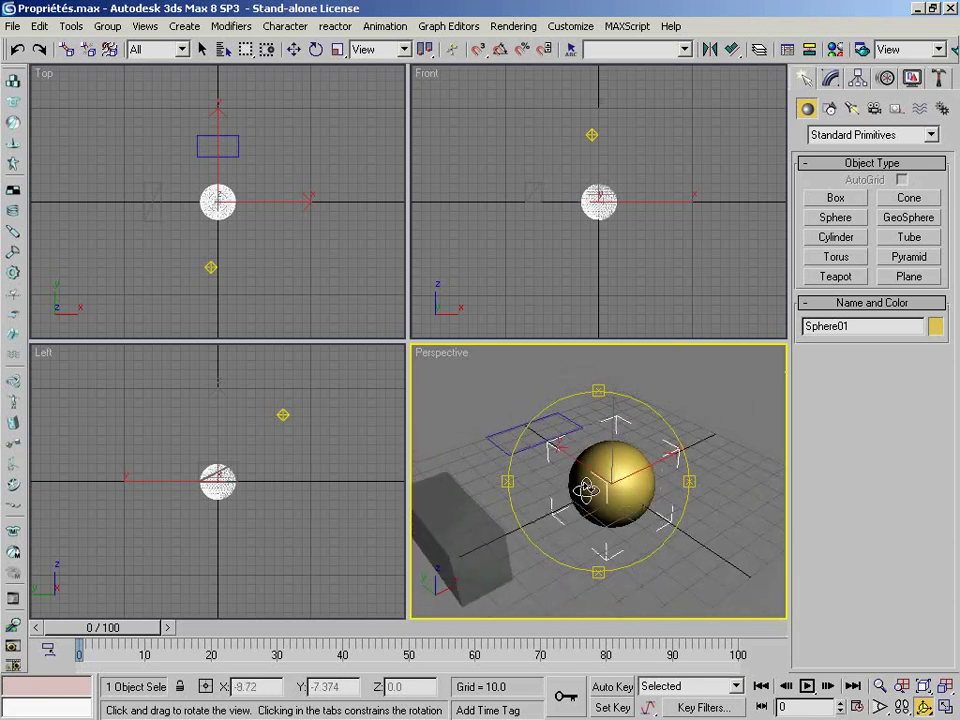
drag(633, 491, 671, 446)
right_click(671, 446)
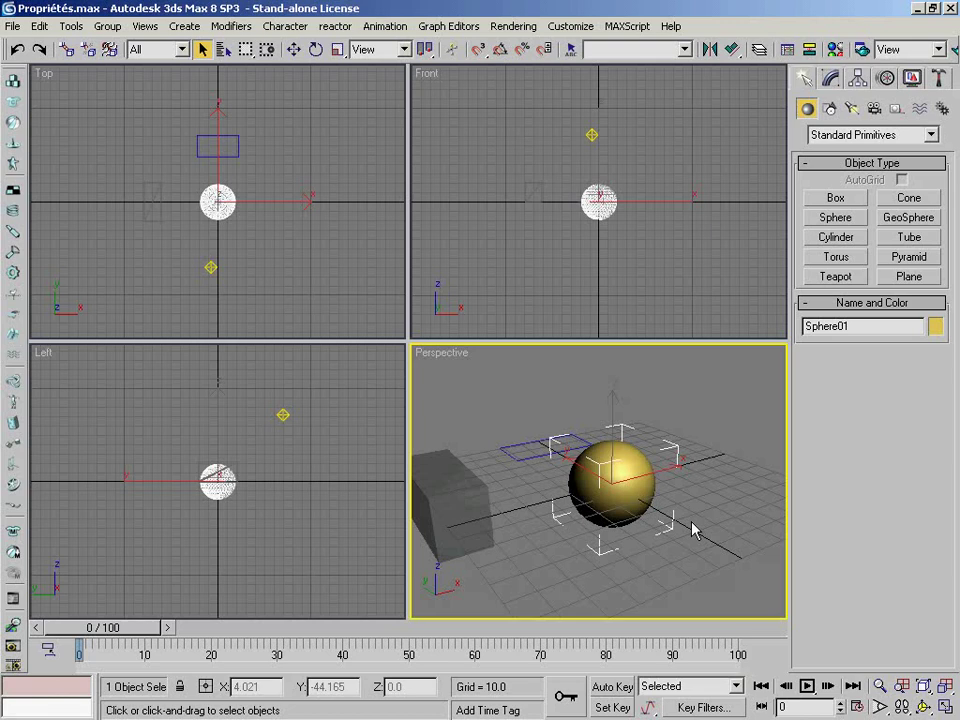
middle_drag(634, 579, 716, 544)
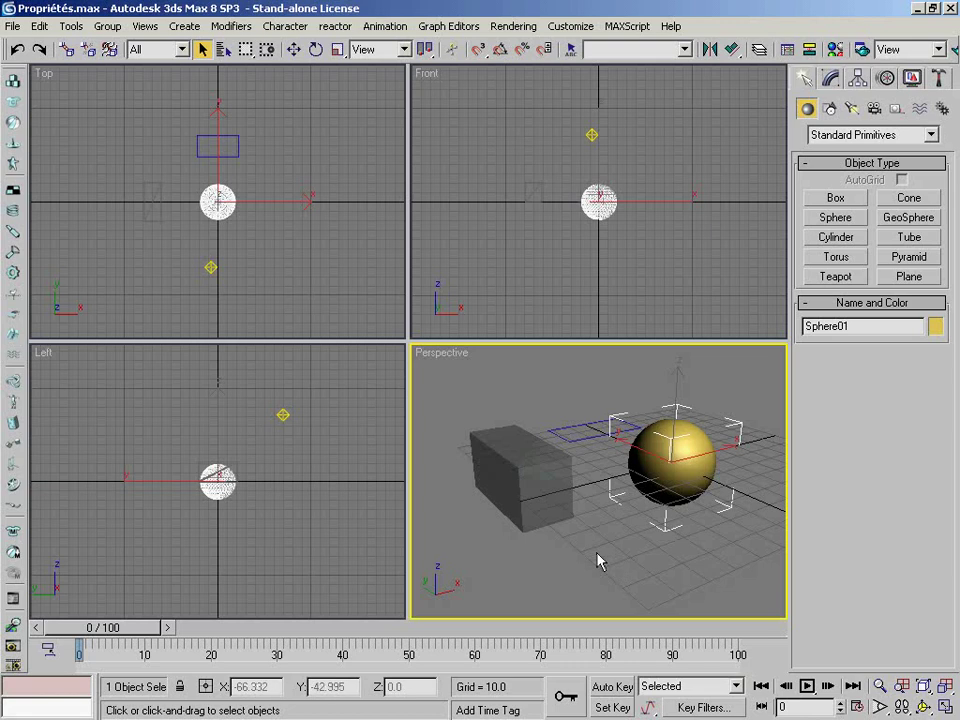
- Select the box and inspect its pivot position from several angles in the perspective view
click(538, 478)
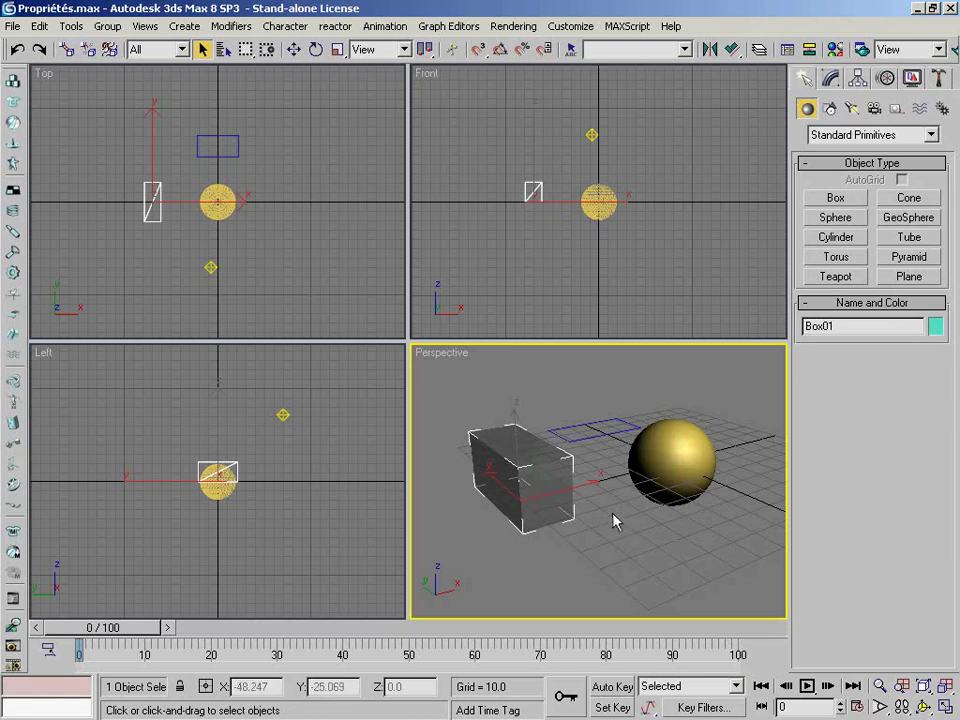
alt+middle_drag(619, 525, 575, 477)
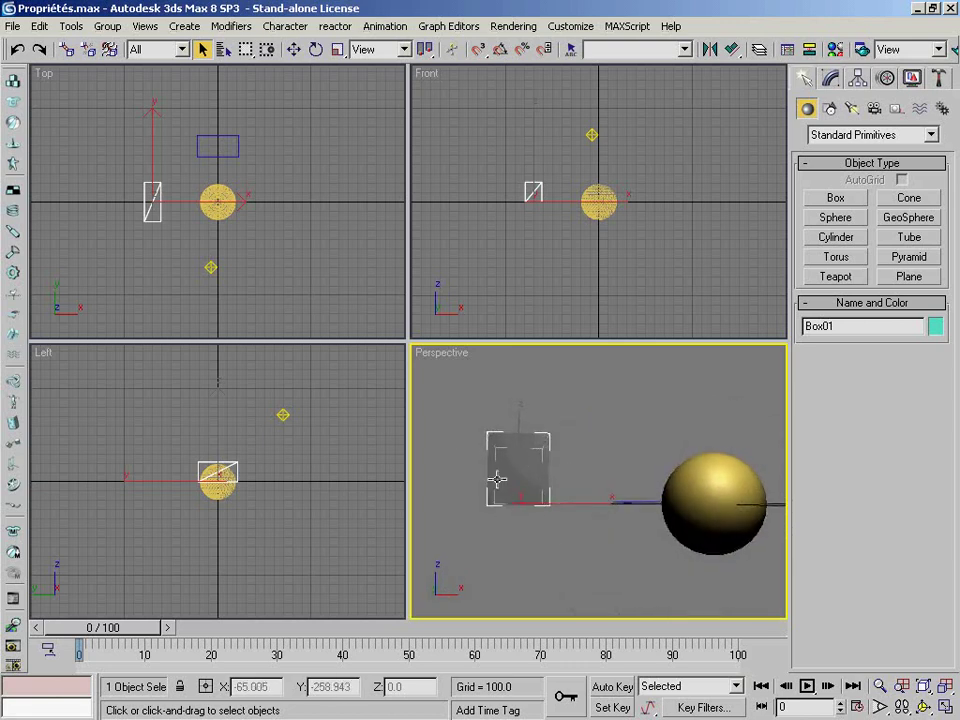
alt+middle_drag(586, 461, 621, 508)
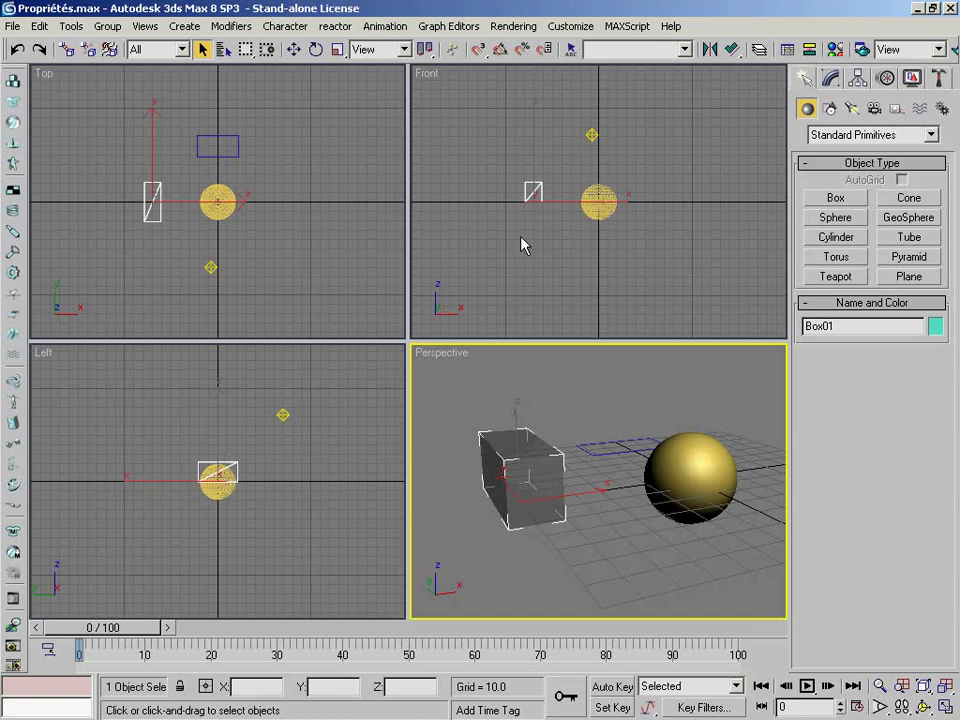
alt+middle_drag(594, 477, 567, 462)
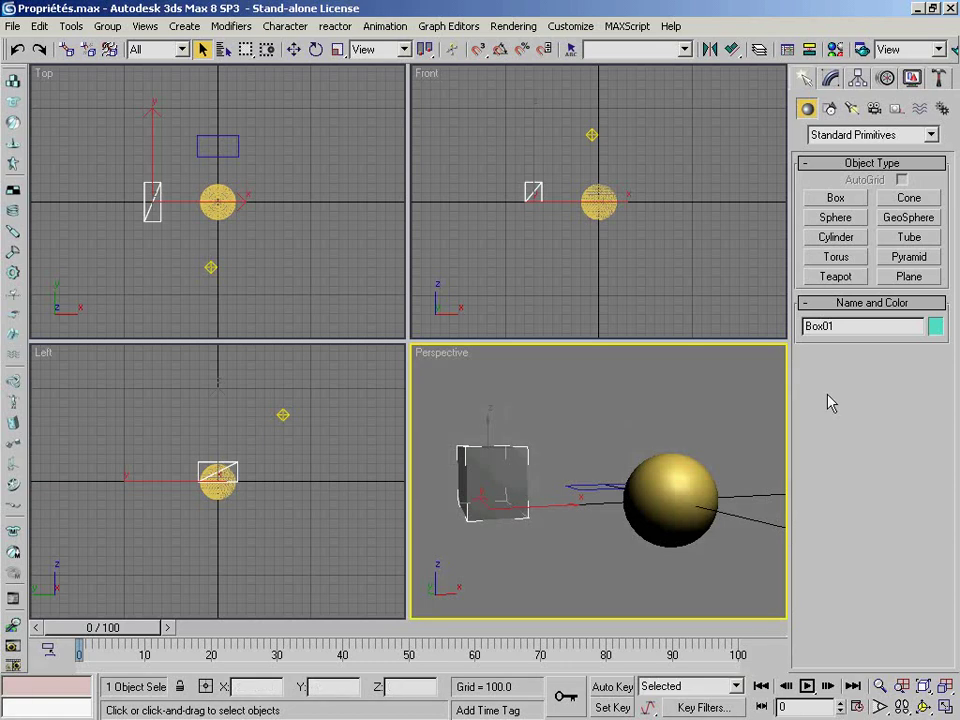
- Using Affect Pivot Only, move the box's pivot along X toward the sphere, to about X -45.7
click(859, 80)
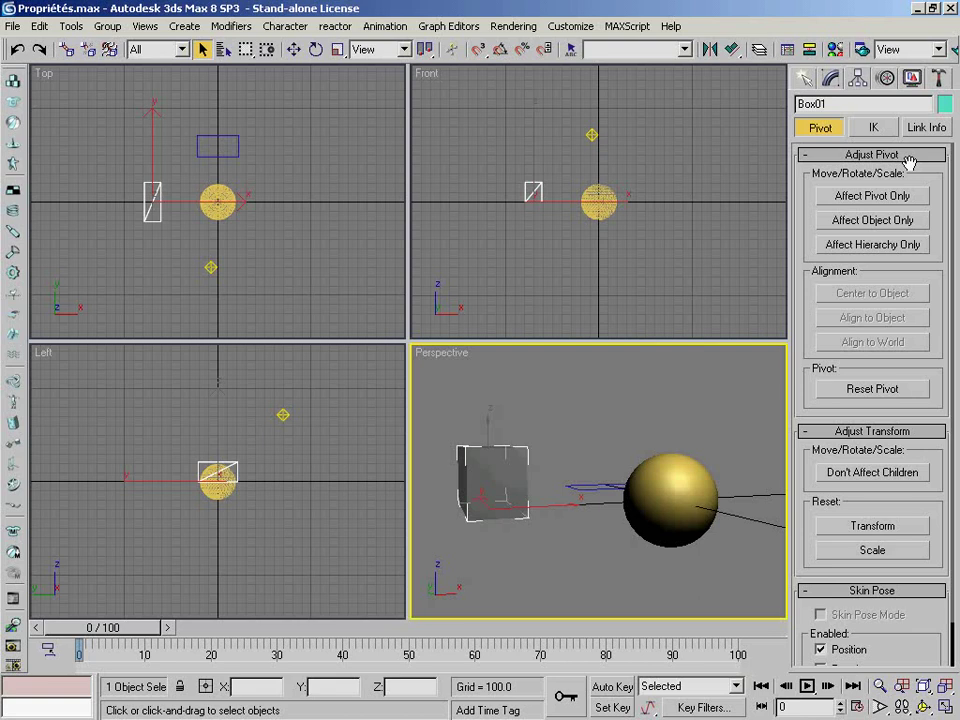
click(920, 197)
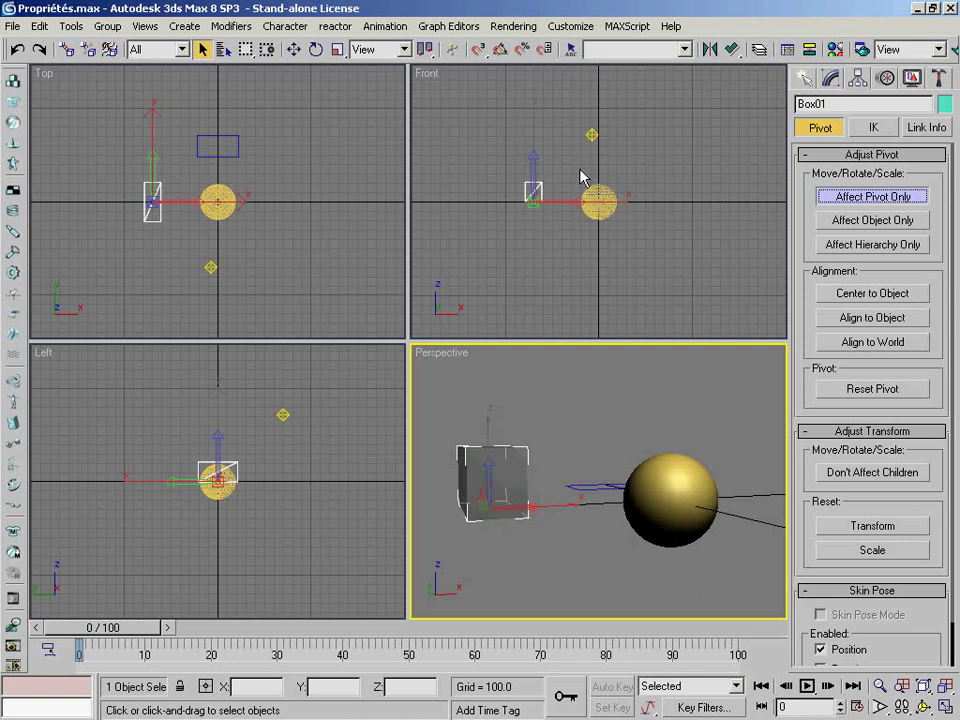
click(295, 57)
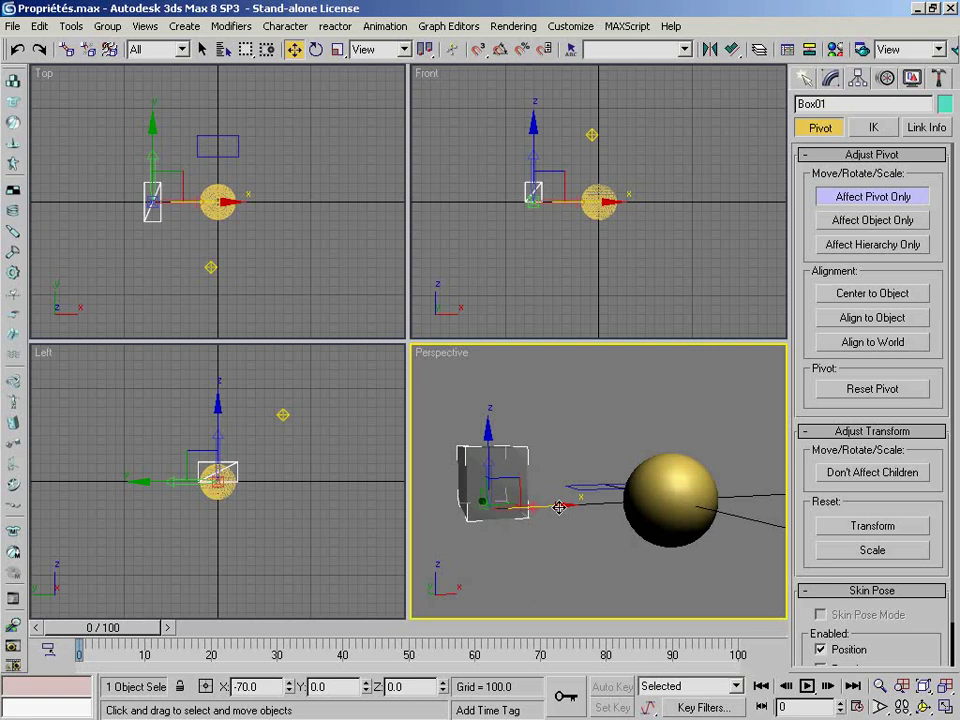
drag(559, 507, 632, 505)
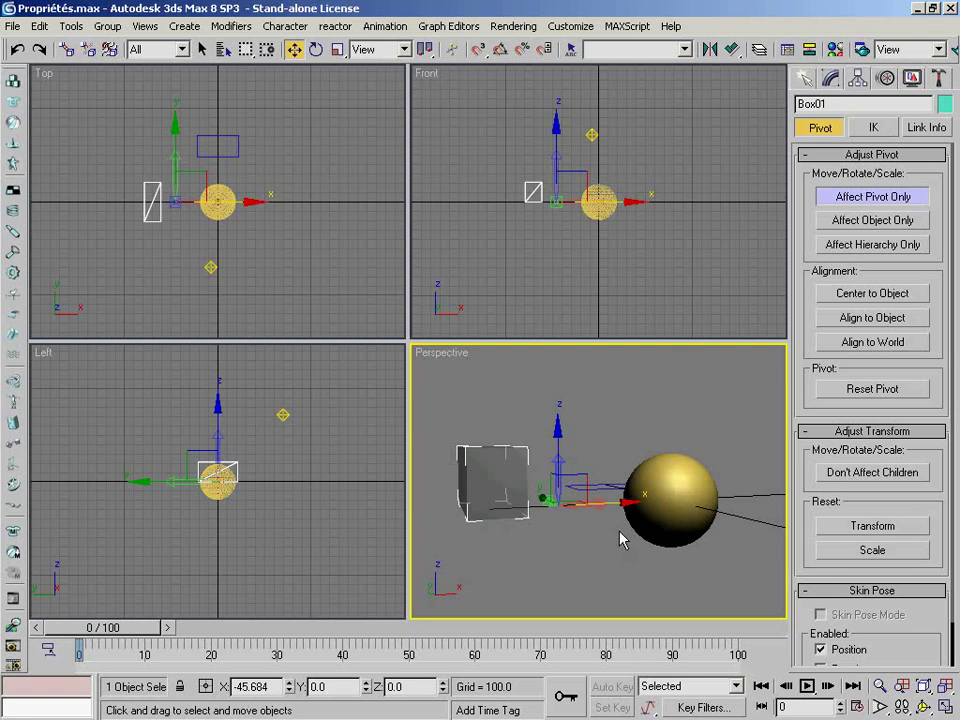
click(852, 197)
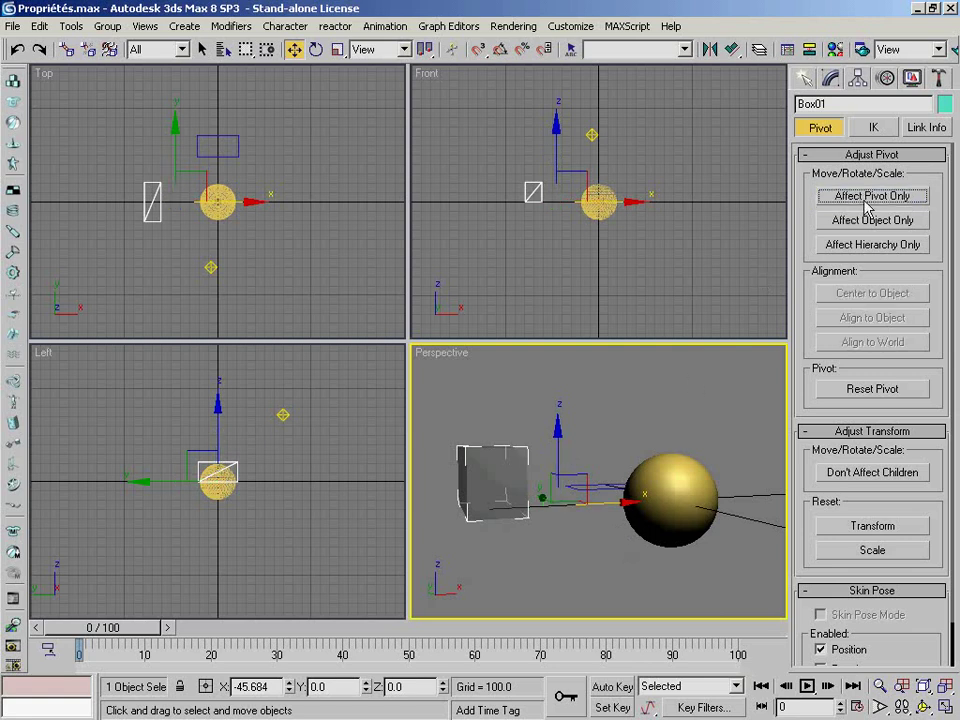